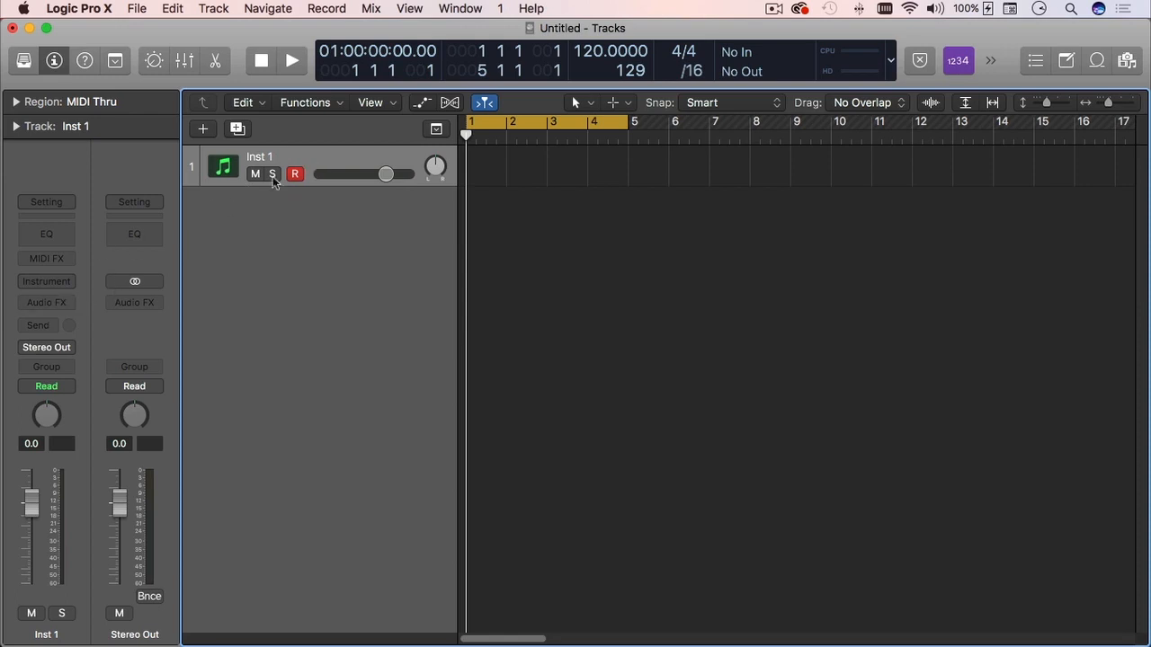
Load Drum Machine Designer as the instrument on the Inst 1 track and move its plug-in window slightly upward
left_click(70, 282)
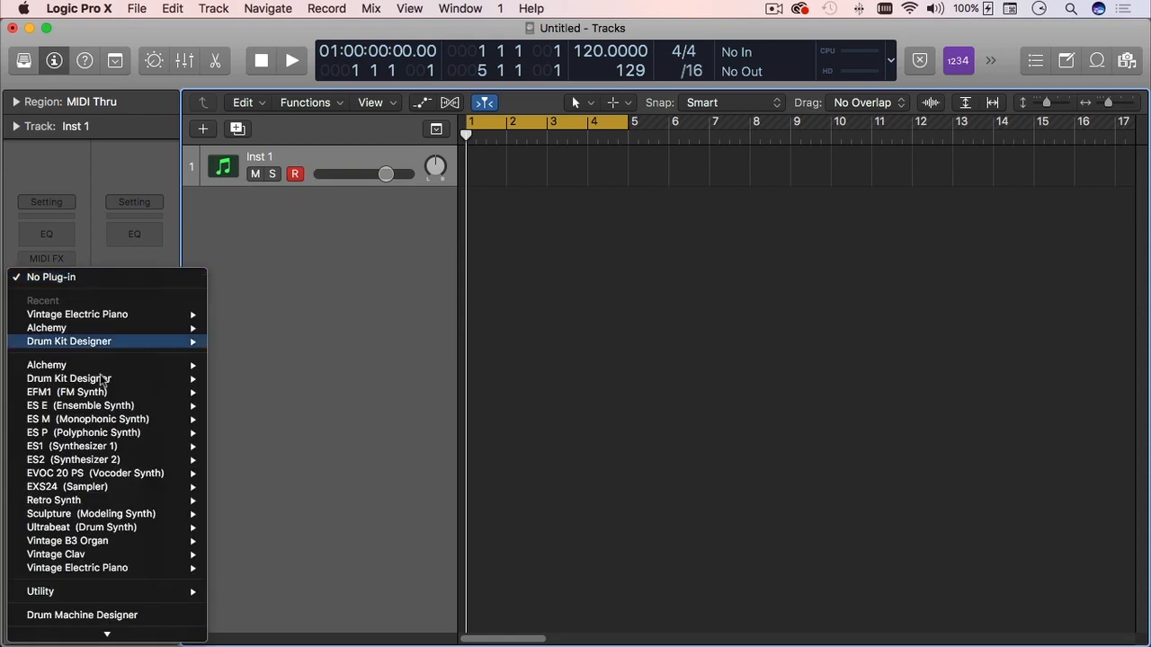
left_click(255, 555)
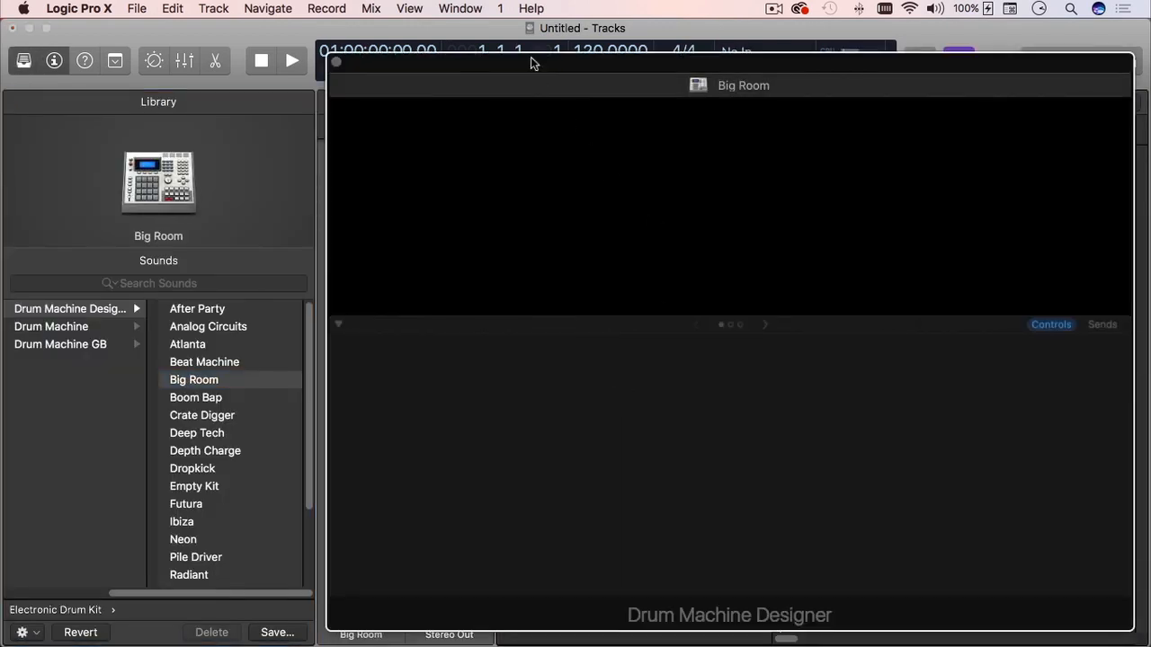
left_click_drag(530, 63, 534, 44)
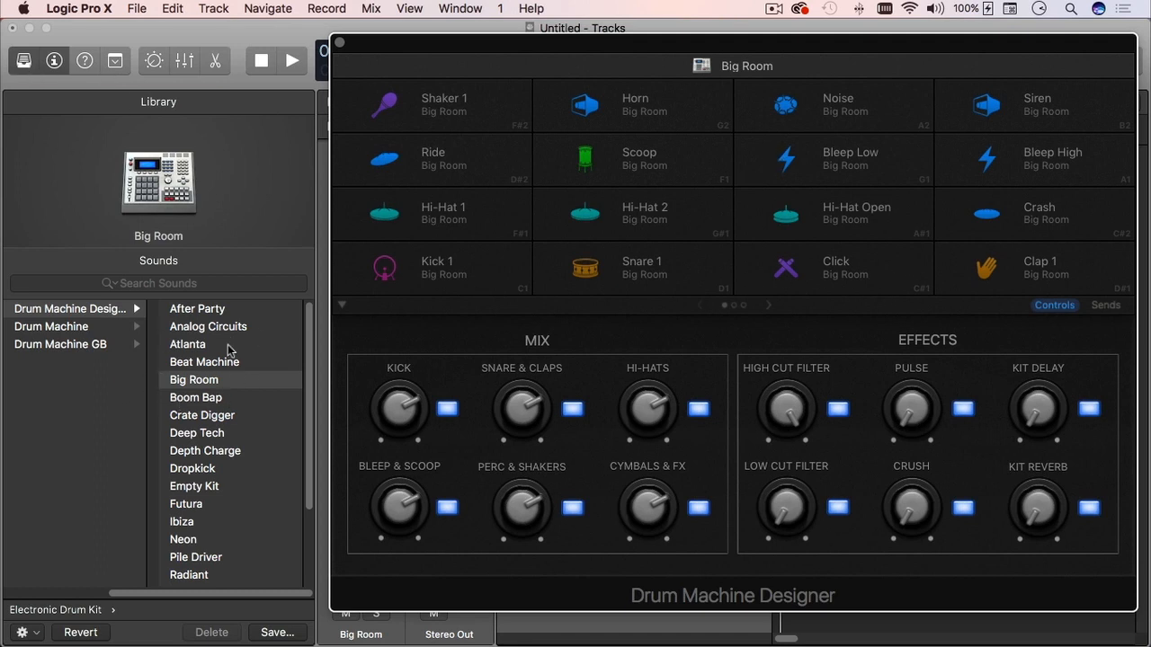
Browse the Drum Machine Designer kits in the Library and load the Boom Bap kit
scroll(270, 382, "down", 3)
scroll(273, 392, "up", 3)
scroll(273, 392, "down", 3)
scroll(276, 421, "up", 3)
scroll(277, 414, "down", 3)
scroll(278, 400, "up", 3)
left_click(211, 399)
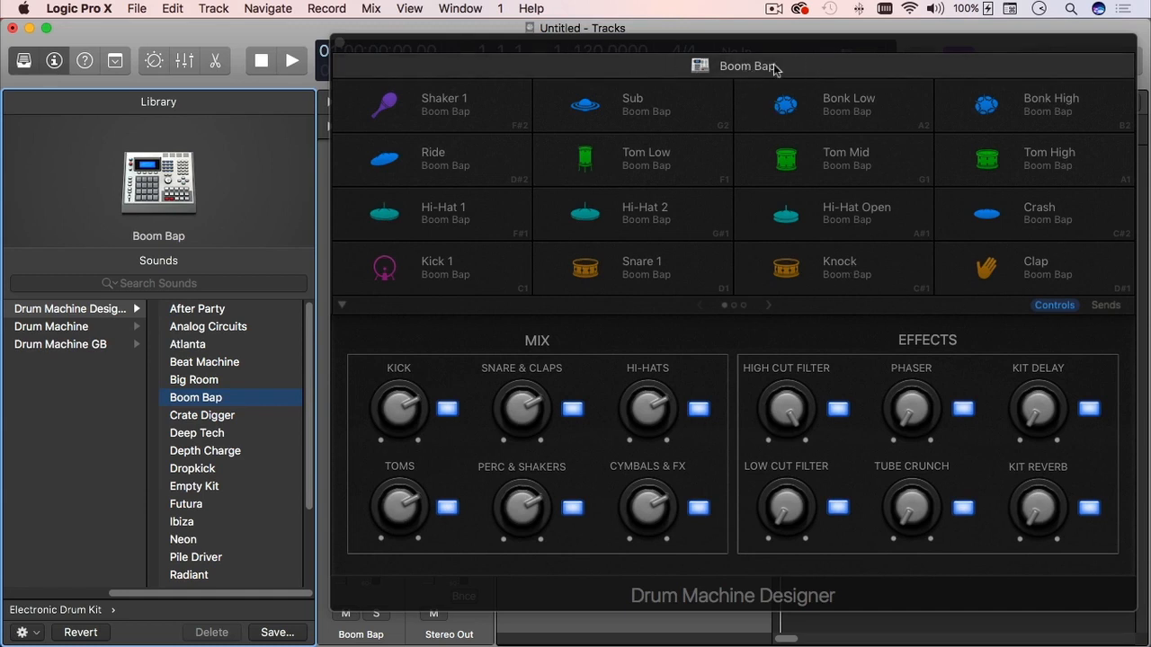
Examine the Boom Bap kit's overall controls and the individual controls of the Shaker 1, Sub, Ride, Tom Low and Knock pads
left_click(823, 69)
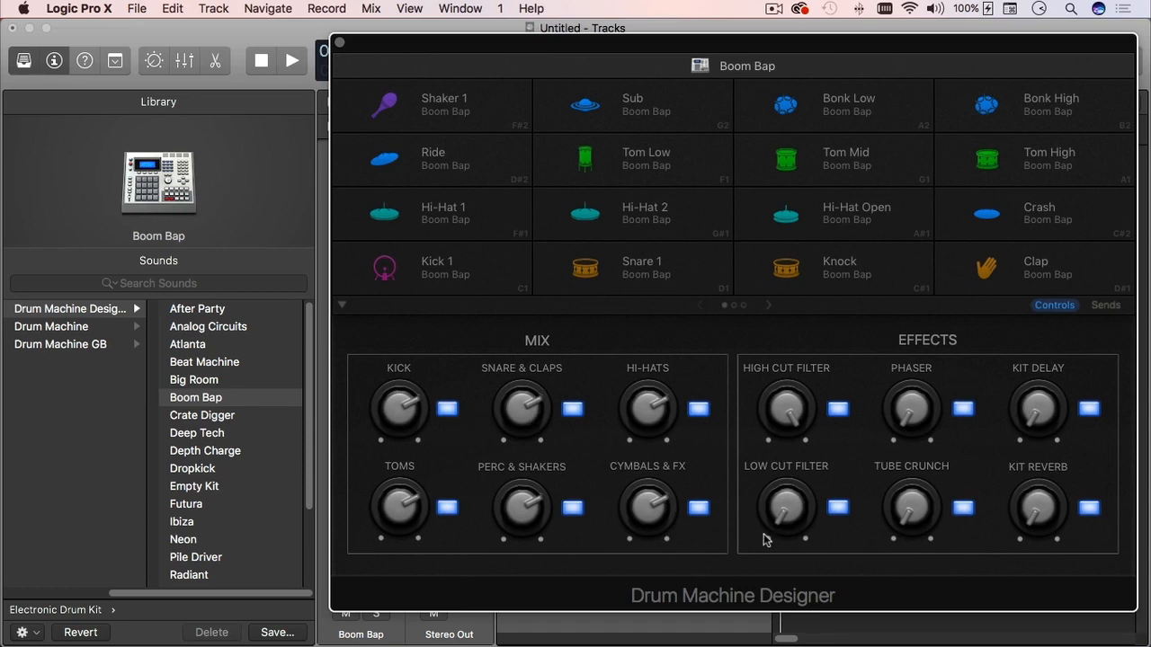
left_click(477, 109)
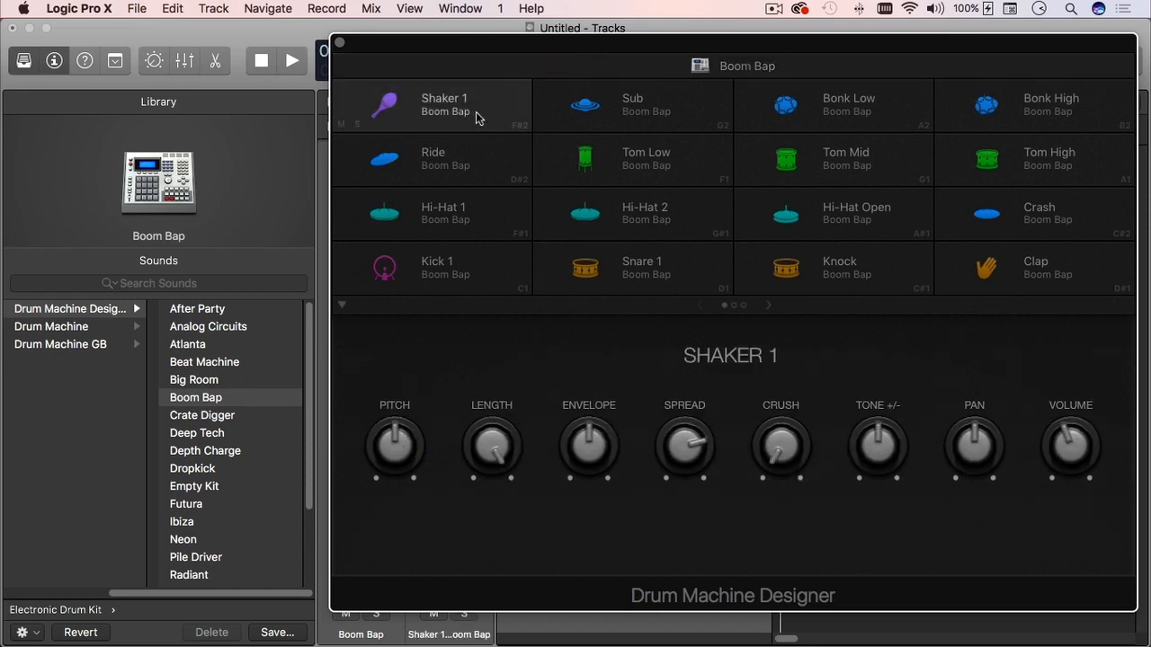
left_click(617, 110)
left_click(504, 178)
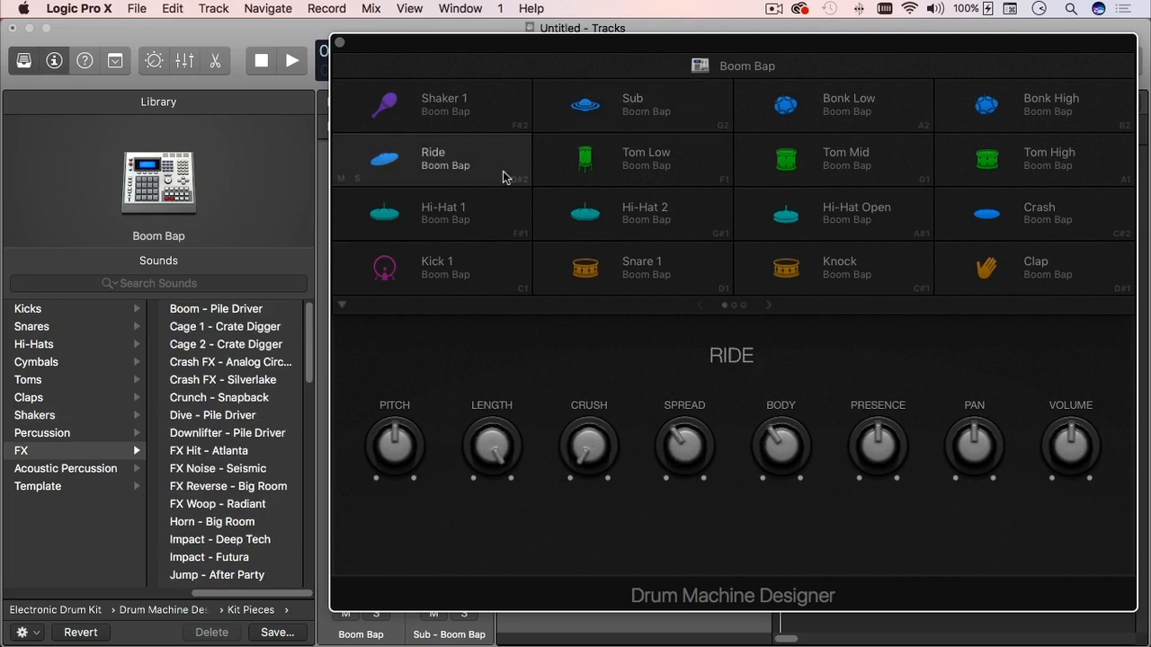
left_click(676, 159)
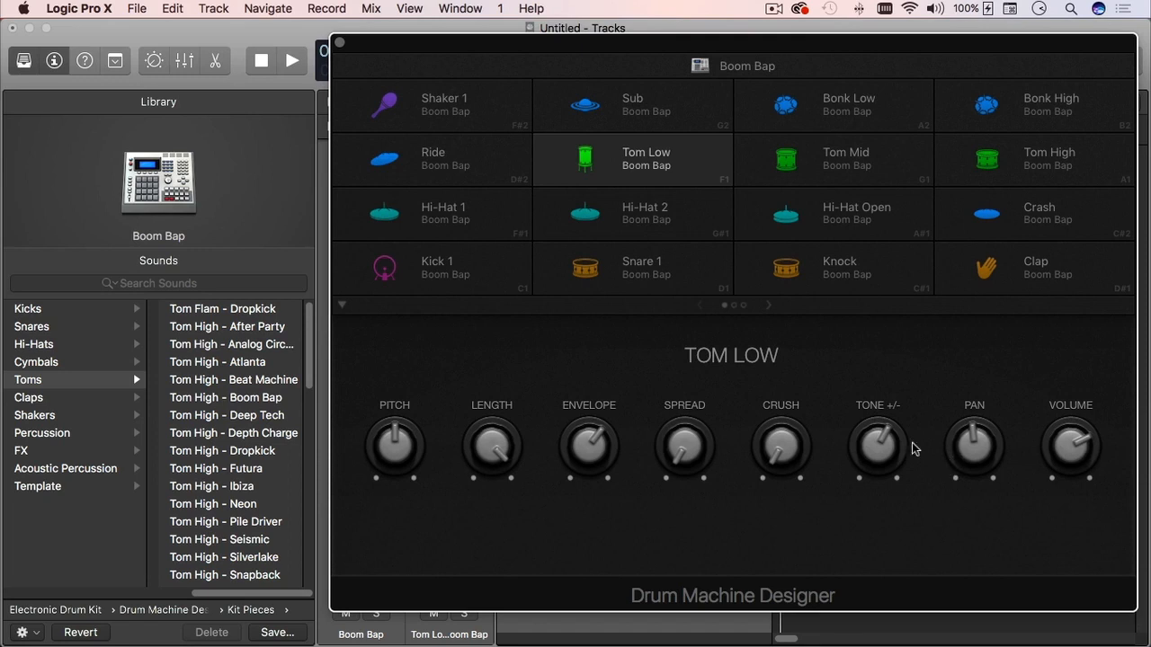
left_click(885, 267)
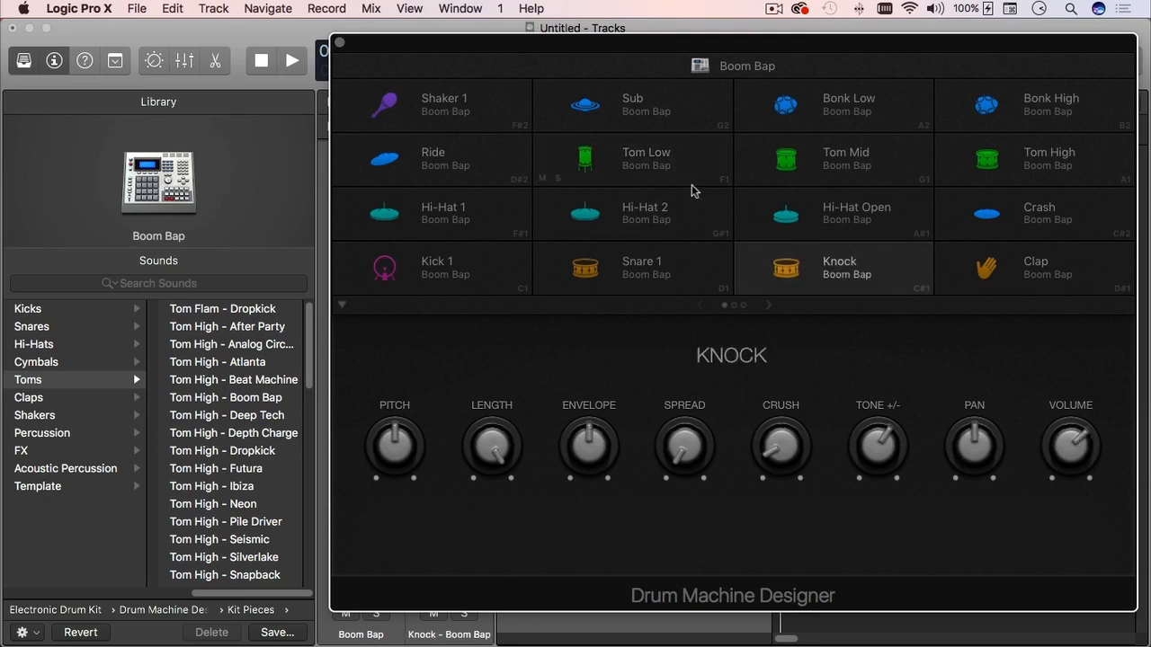
left_click(501, 103)
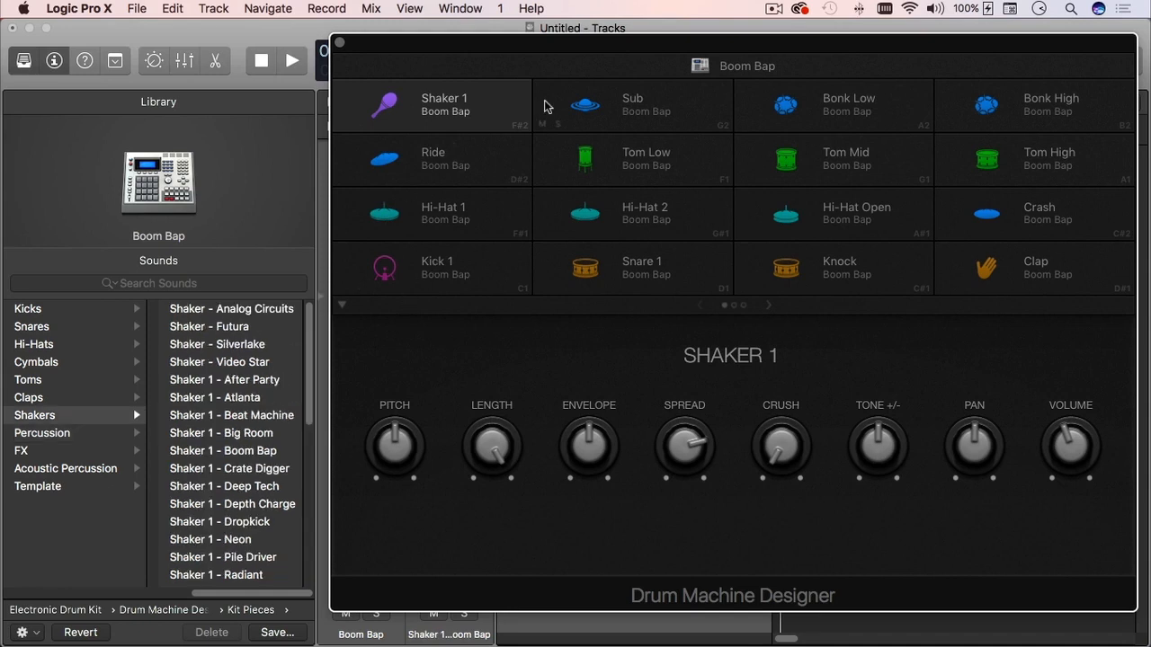
left_click(775, 66)
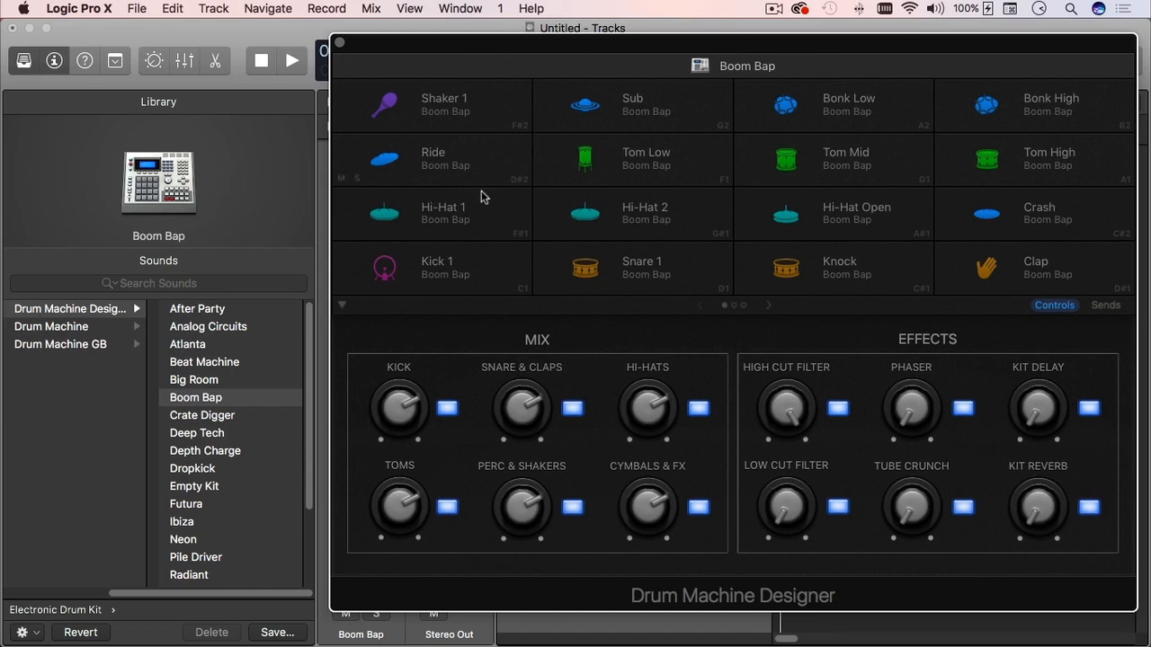
Replace the Kick 1 pad's sound with Kick 3 - Crate Digger after auditioning Kick 2 - Seismic and Kick 2 - Trap Door
left_click(484, 266)
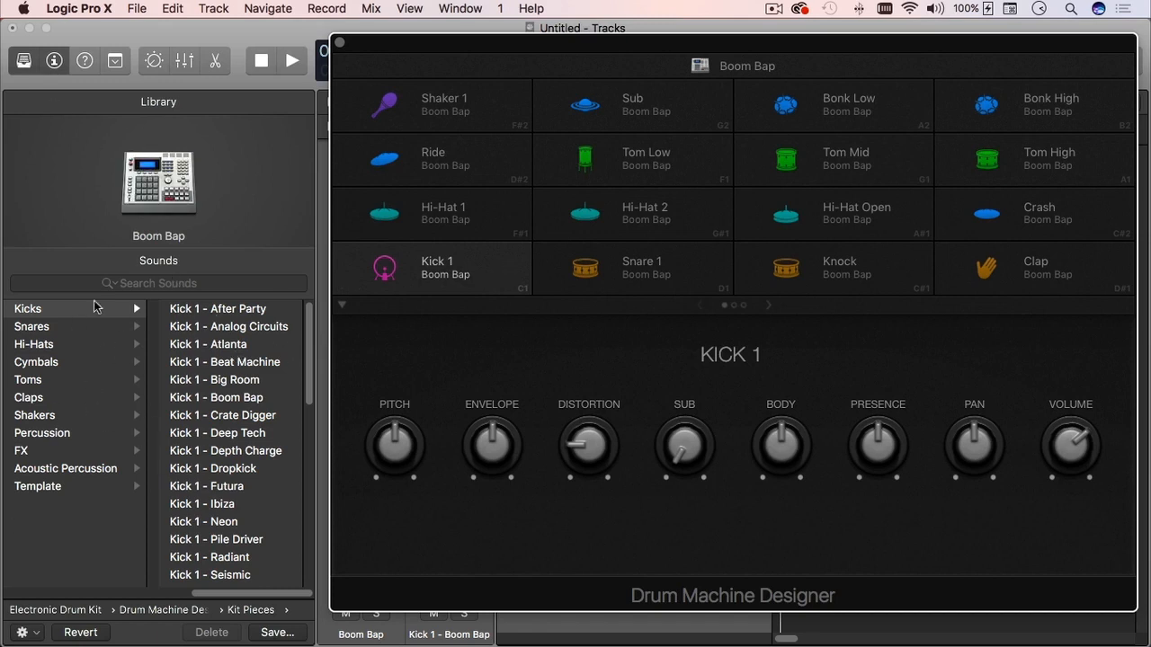
scroll(268, 338, "down", 10)
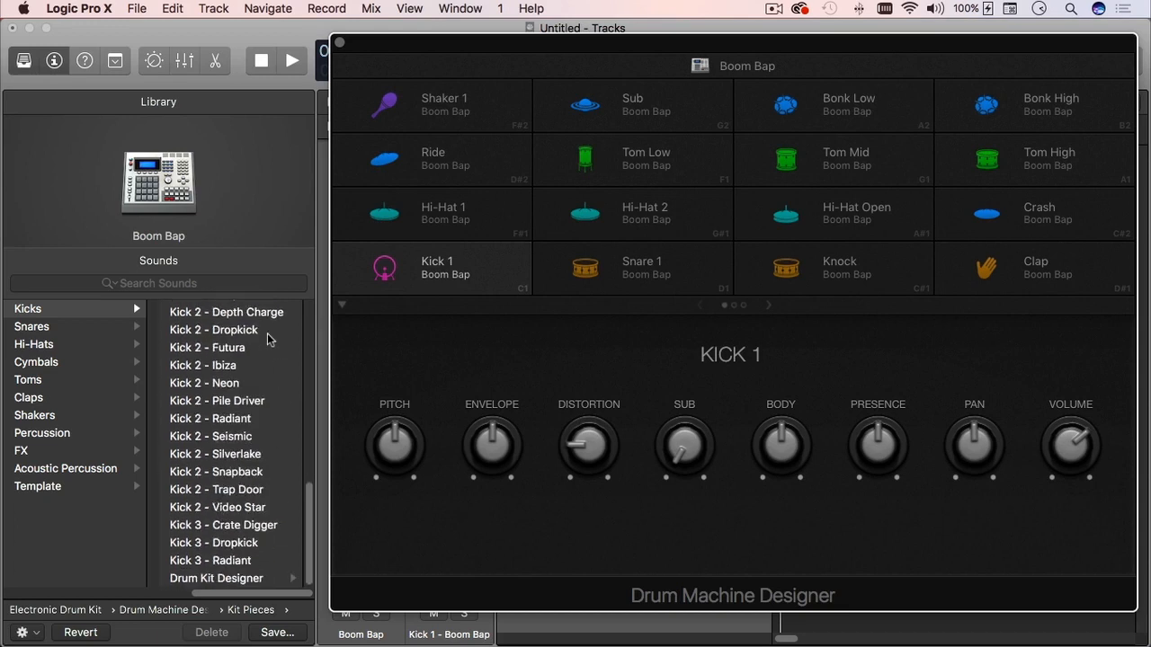
scroll(268, 338, "up", 15)
scroll(268, 338, "down", 10)
scroll(244, 428, "up", 3)
scroll(241, 433, "down", 3)
left_click(239, 437)
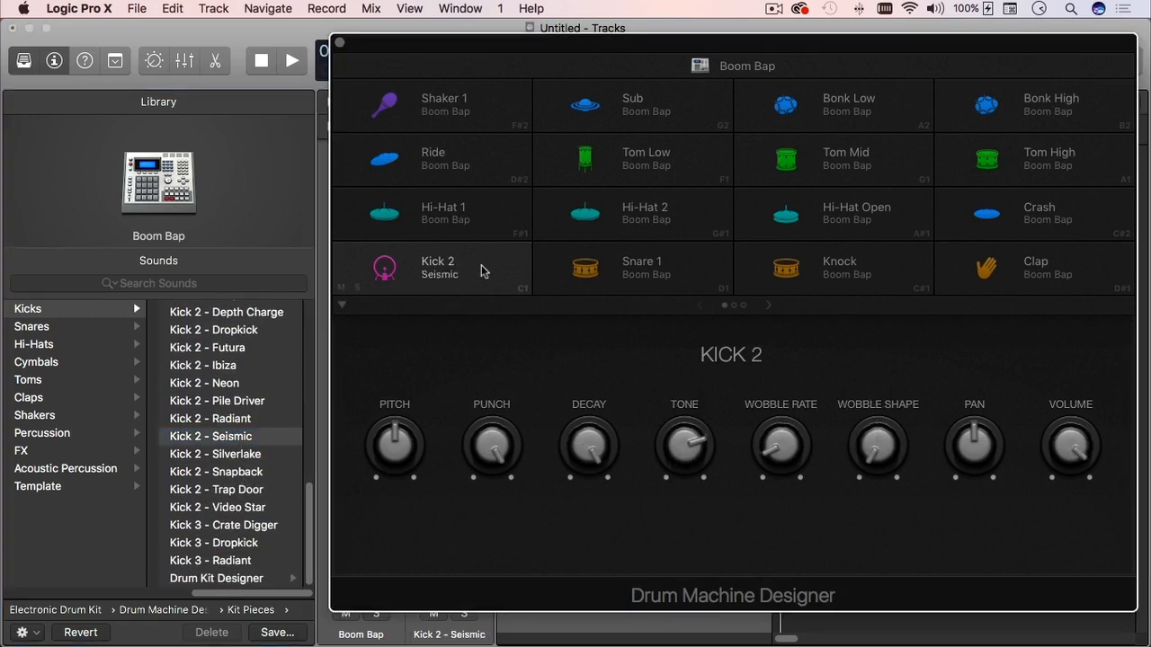
left_click(229, 490)
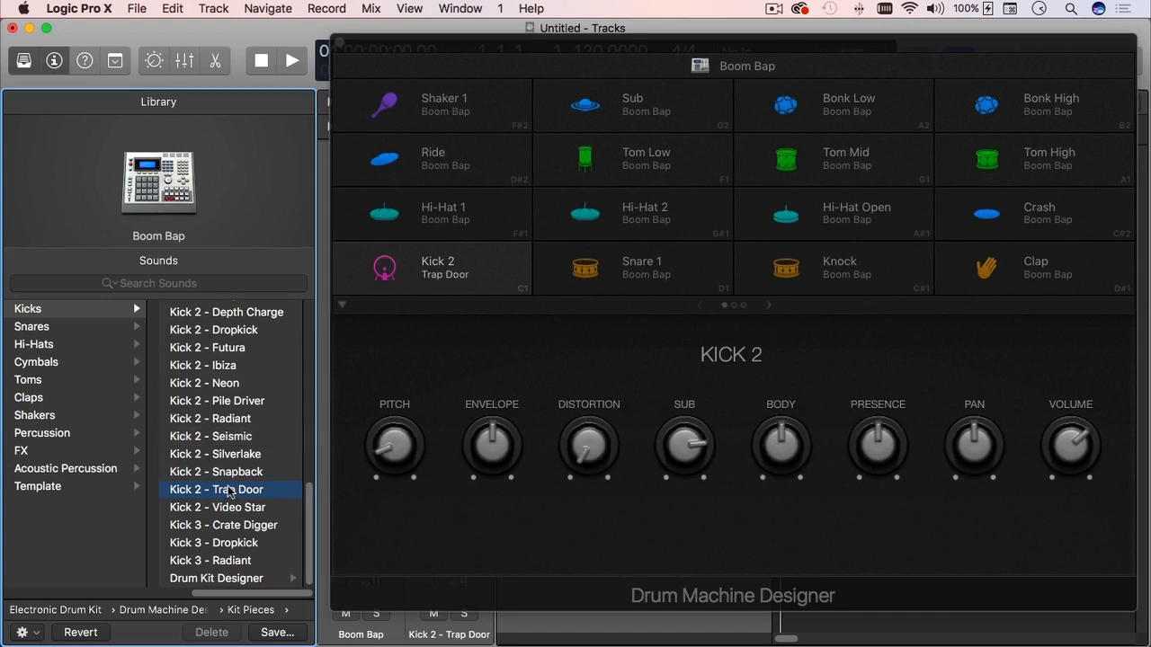
left_click(502, 255)
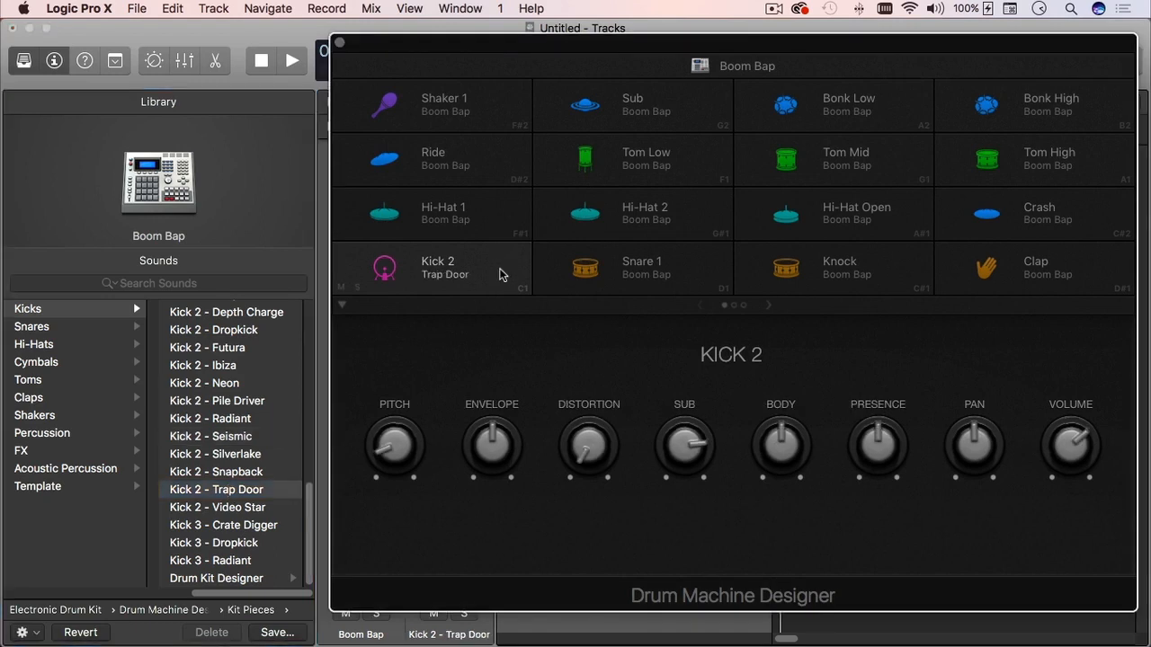
left_click(246, 526)
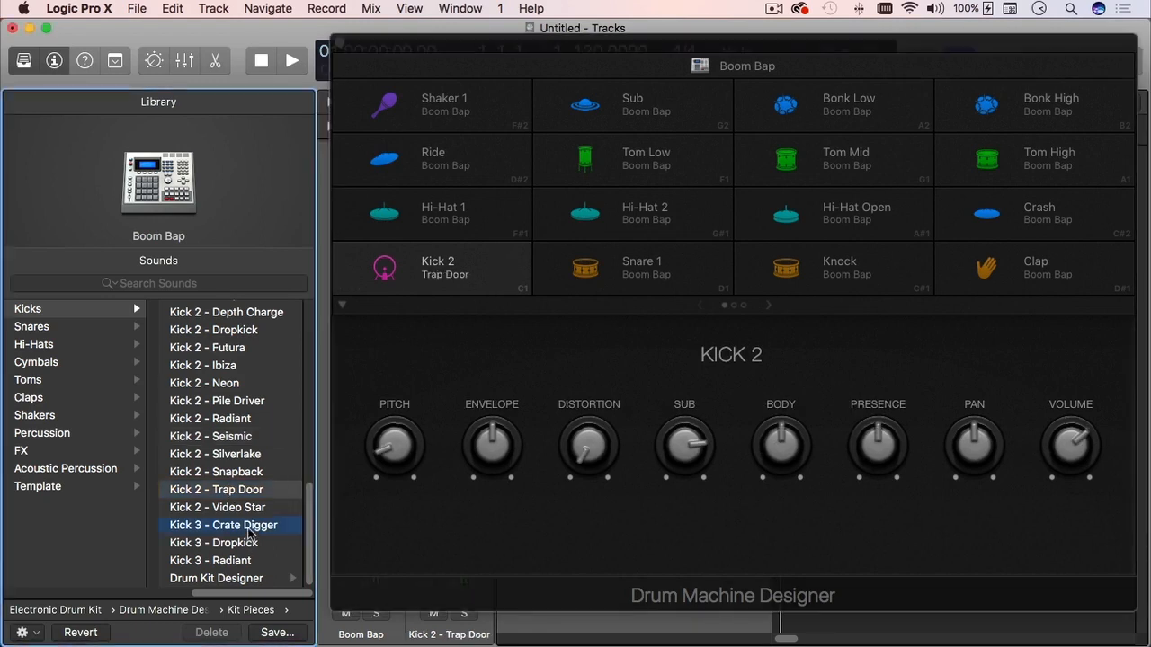
left_click(502, 260)
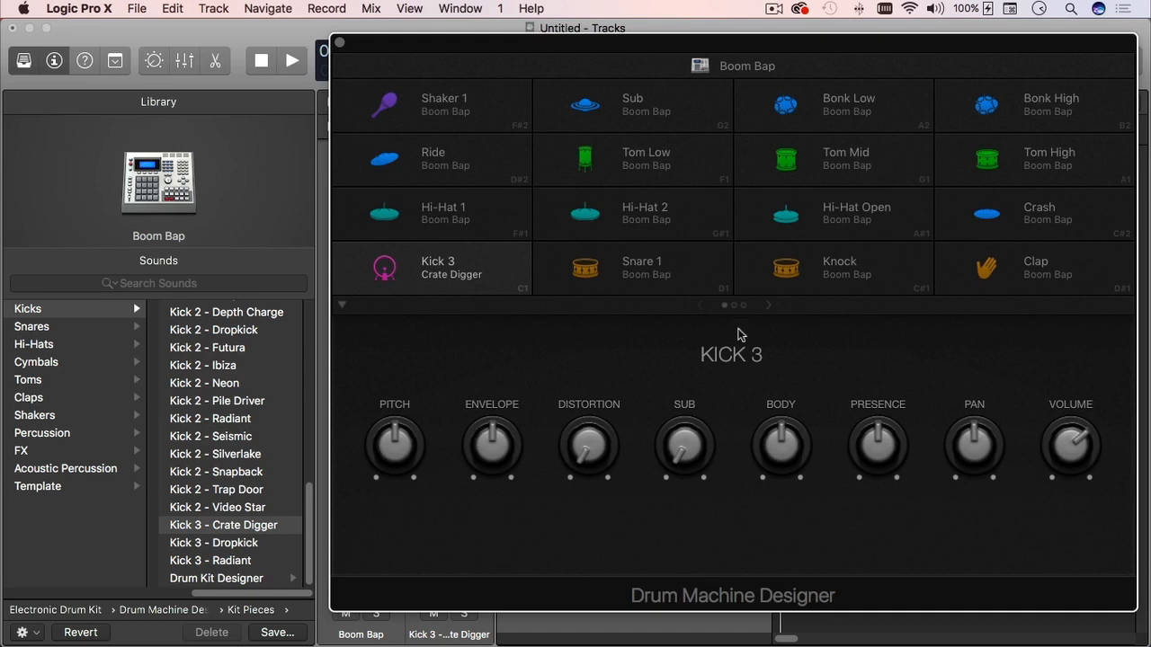
Try mute and solo on the Snare 1 pad, separately and together, and clear both
left_click(681, 283)
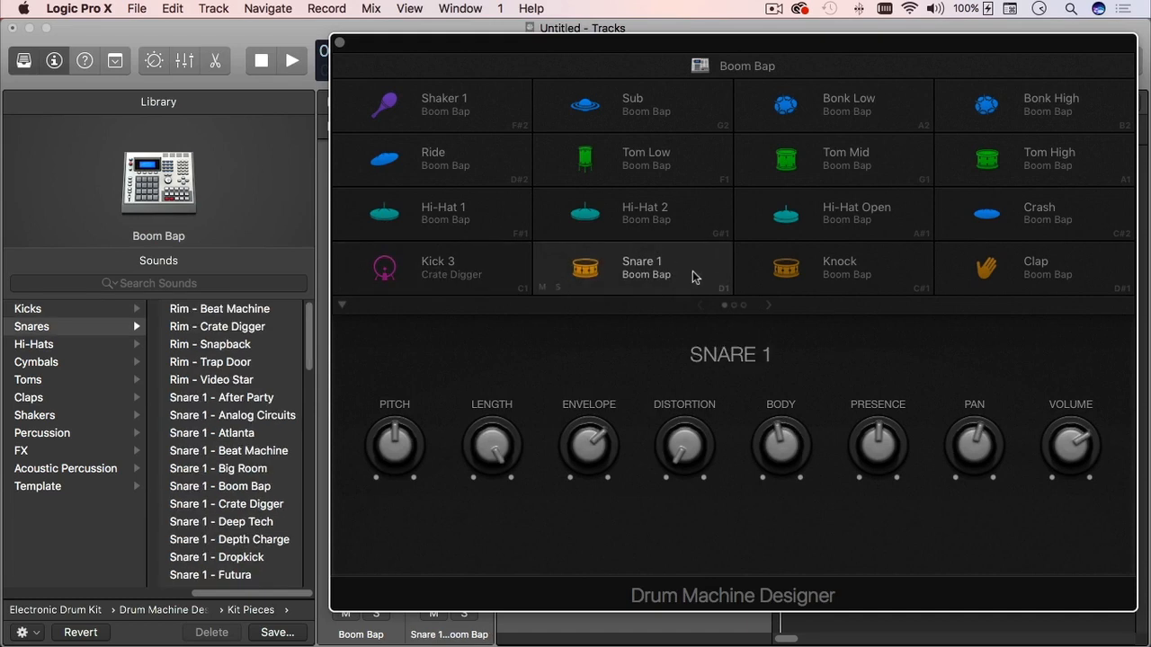
left_click(543, 288)
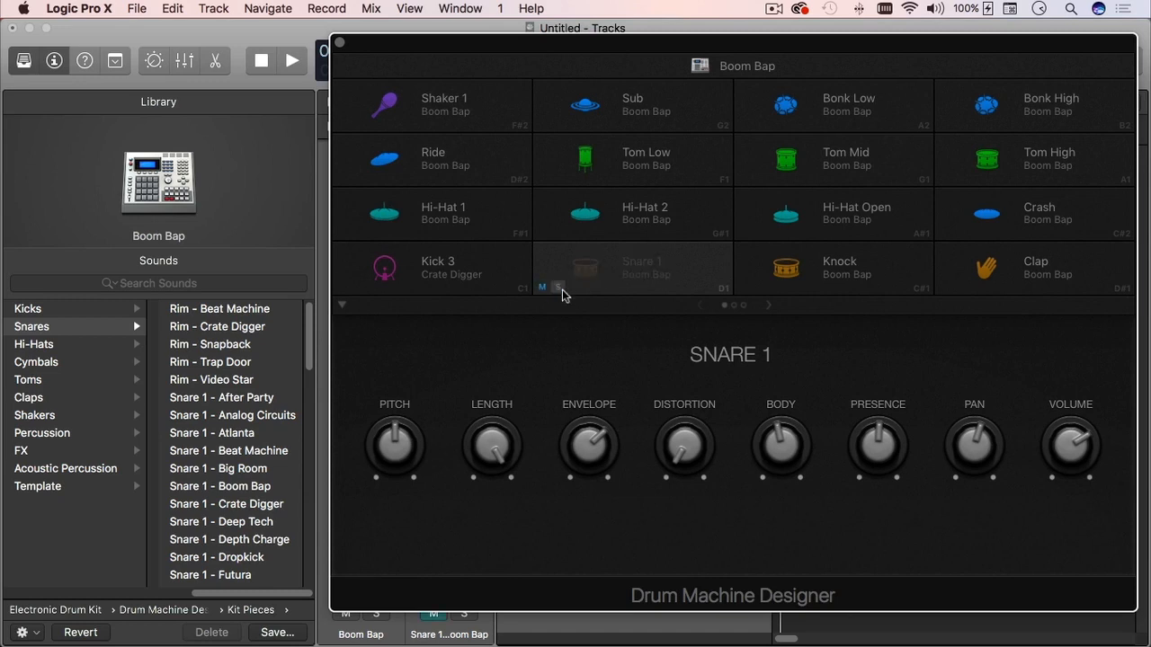
left_click(557, 288)
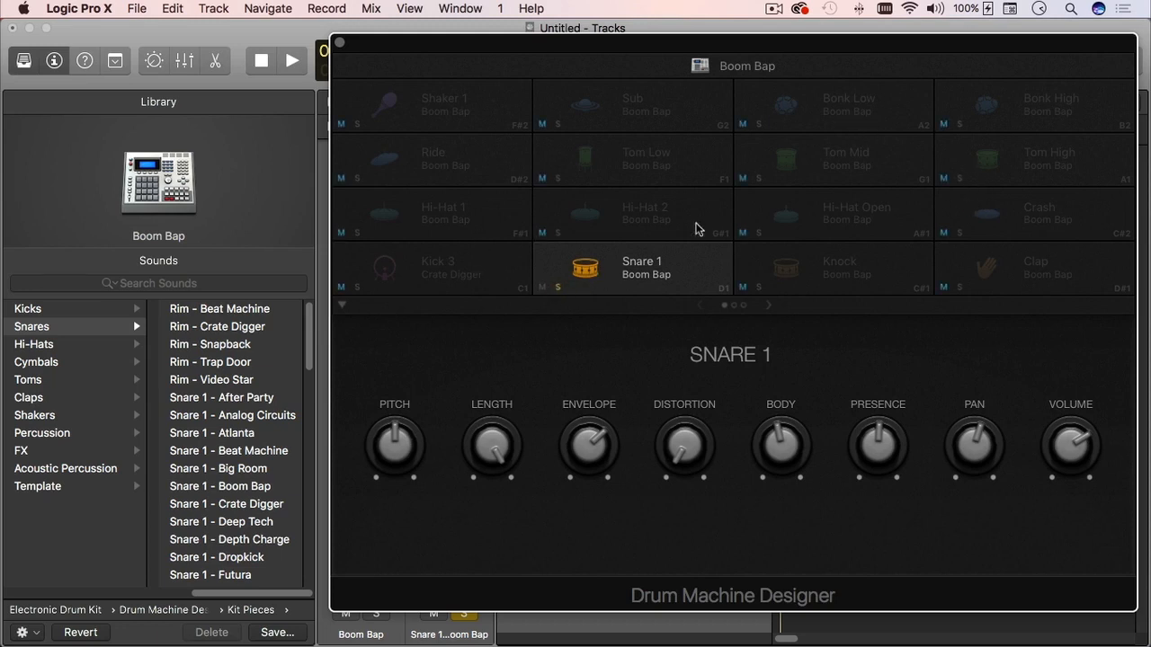
left_click(542, 287)
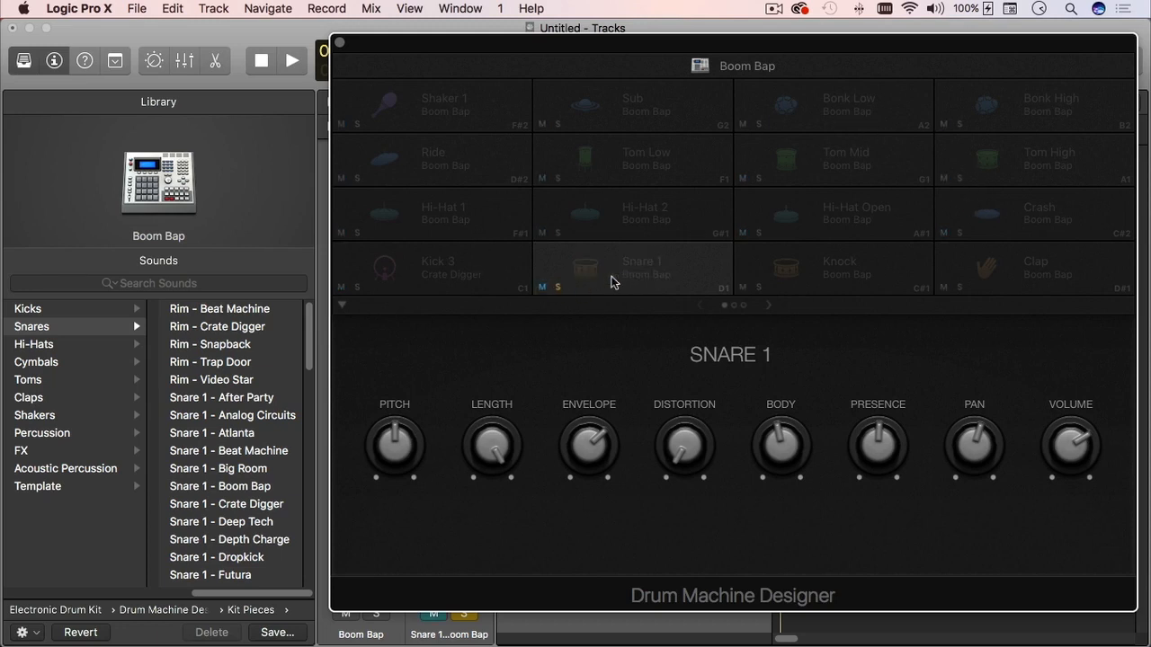
left_click(542, 287)
left_click(558, 288)
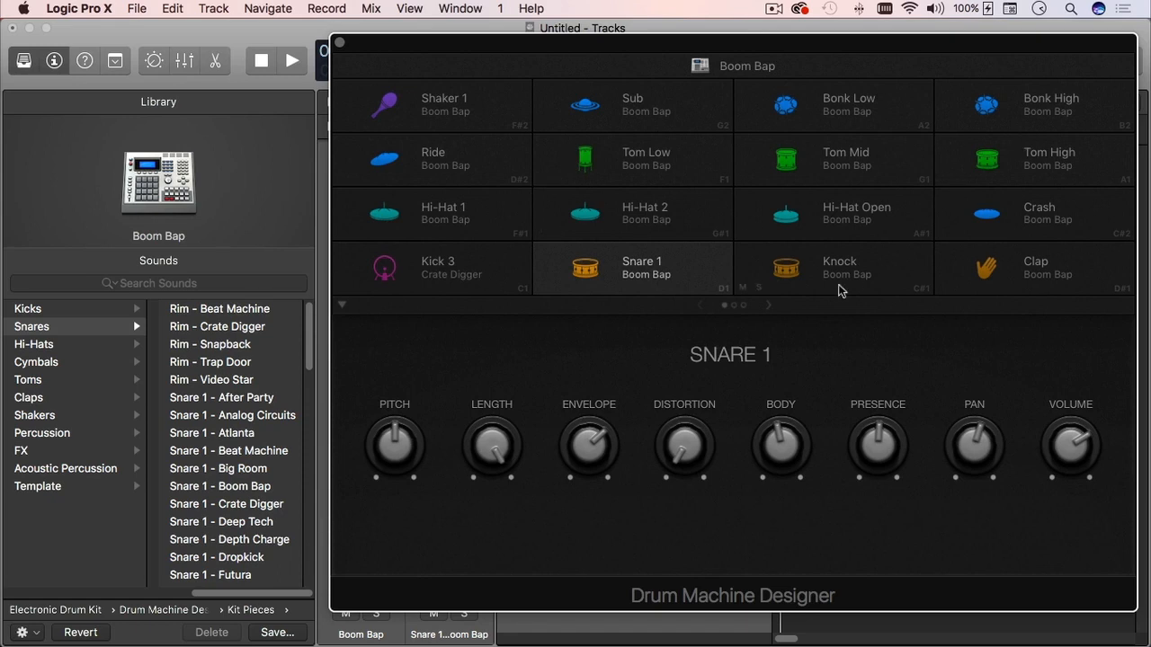
Check the additional pad pages and assign Hi-Hat 1 - Atlanta to the empty E3 pad on the second page
left_click(768, 306)
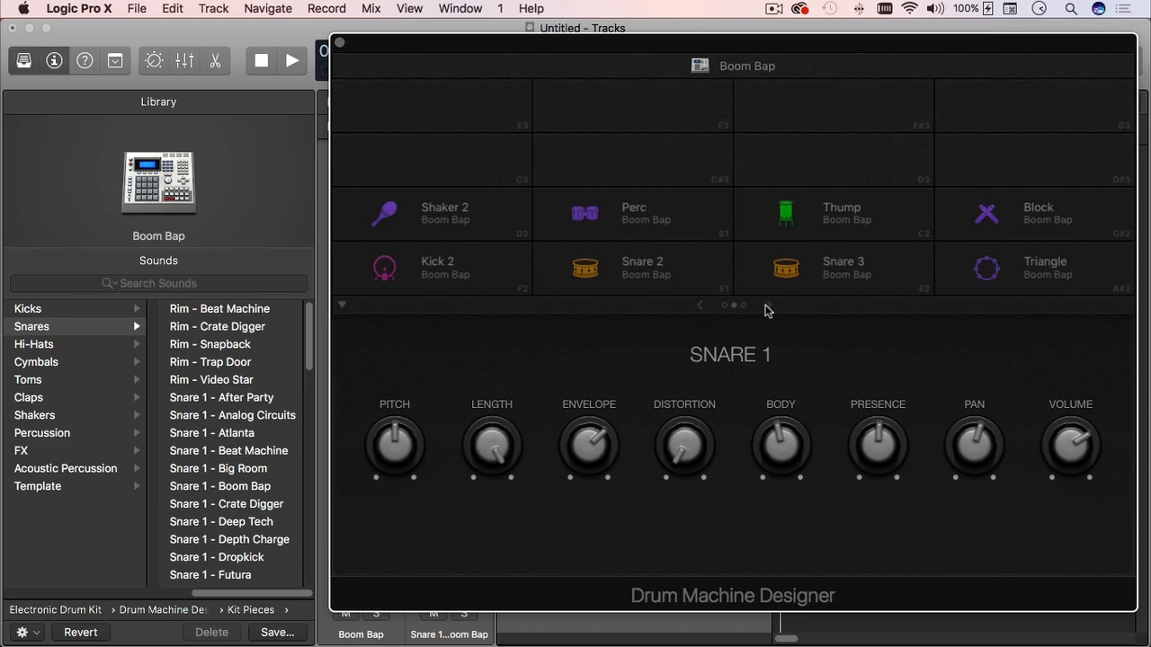
left_click(770, 307)
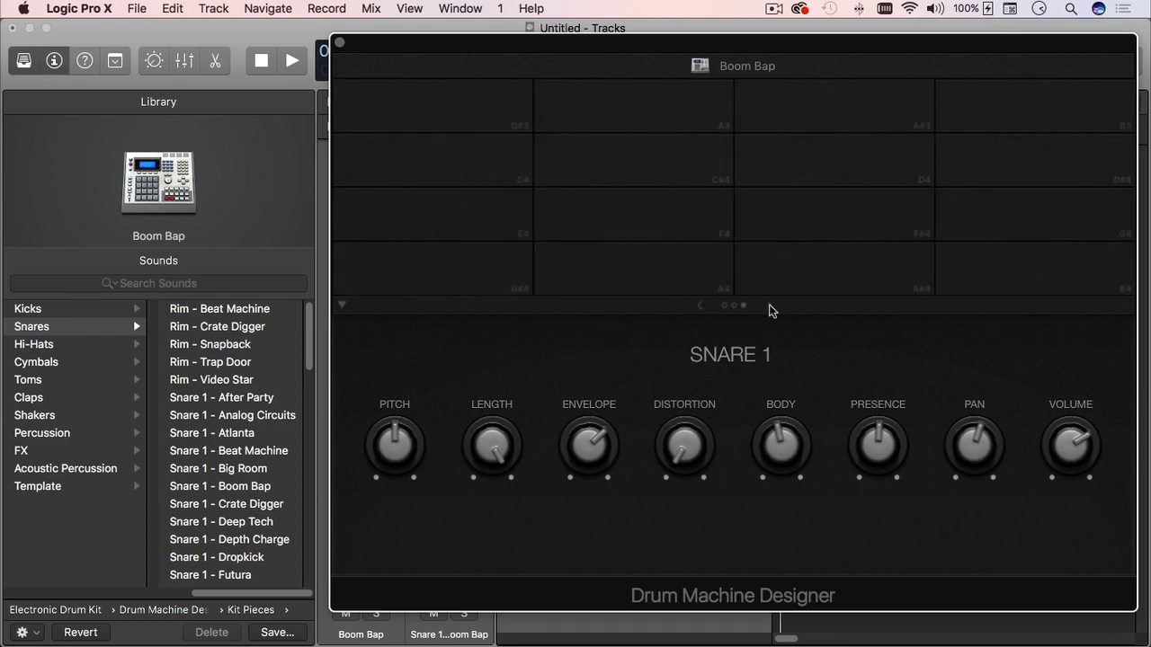
left_click(699, 306)
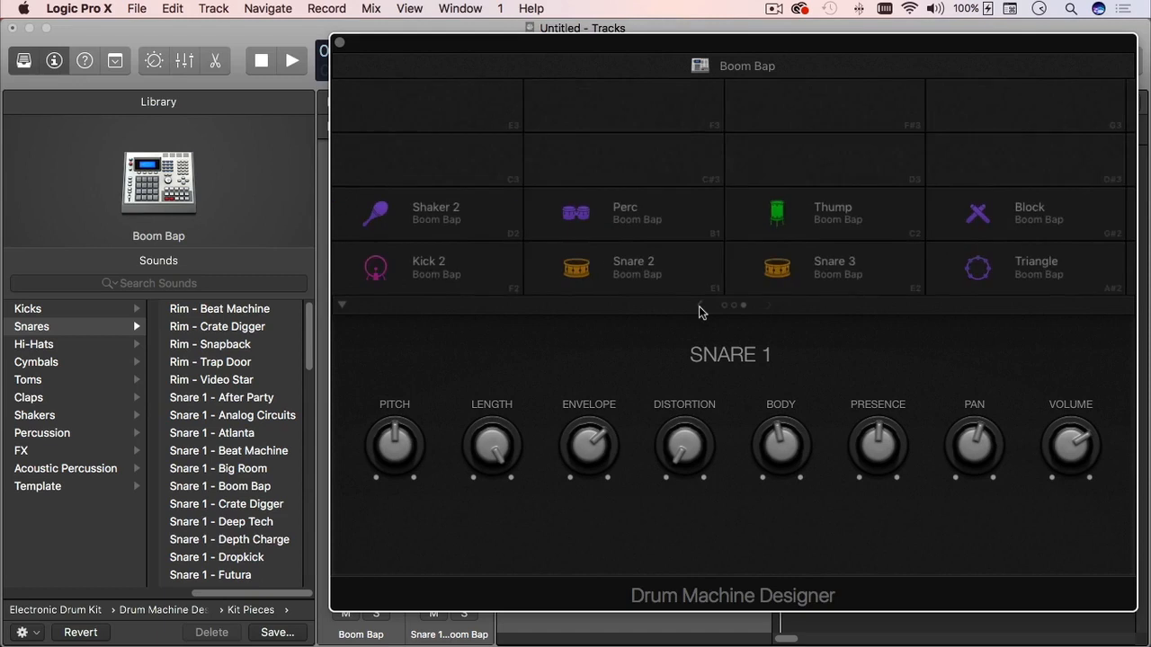
left_click(485, 115)
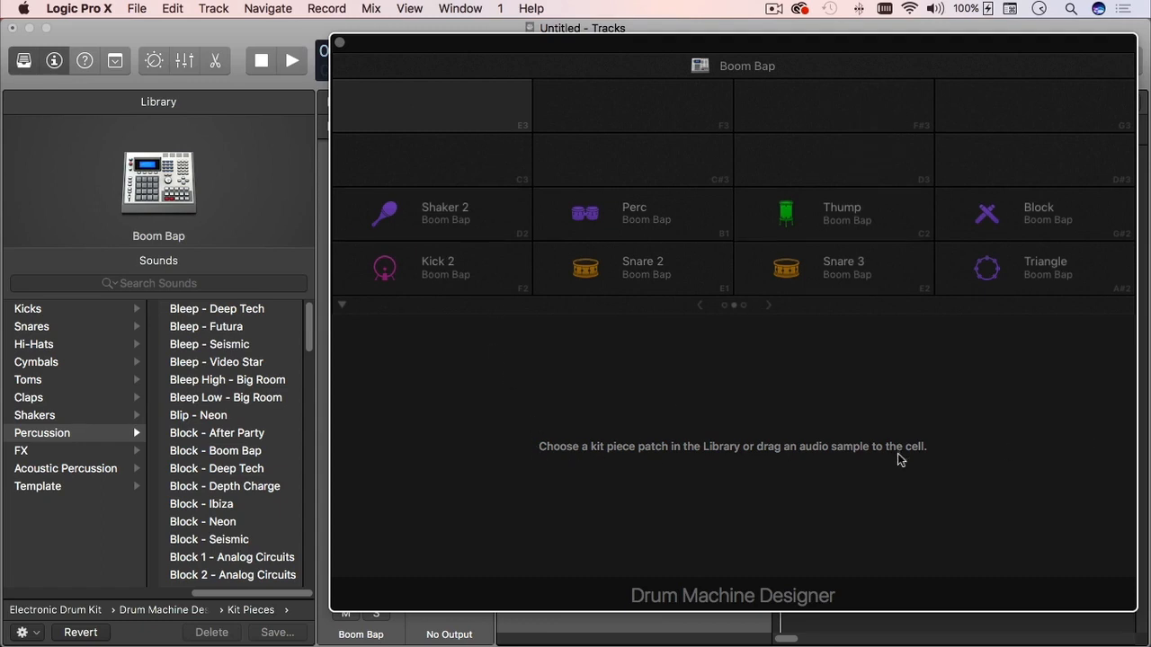
left_click(209, 436)
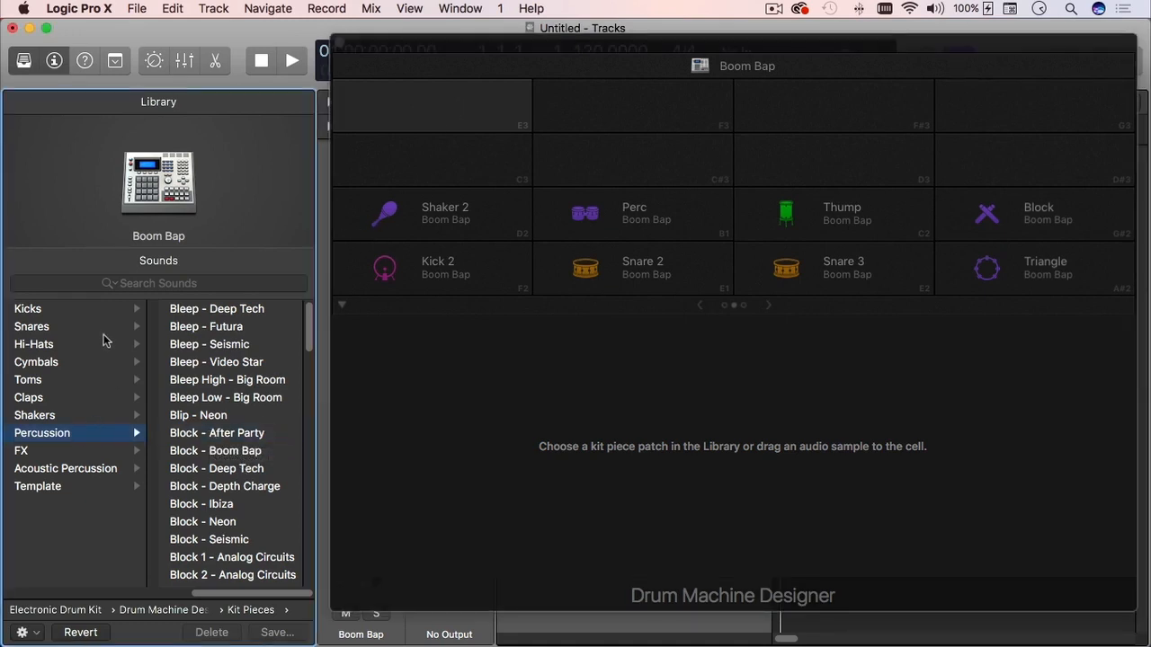
left_click(104, 348)
left_click(216, 349)
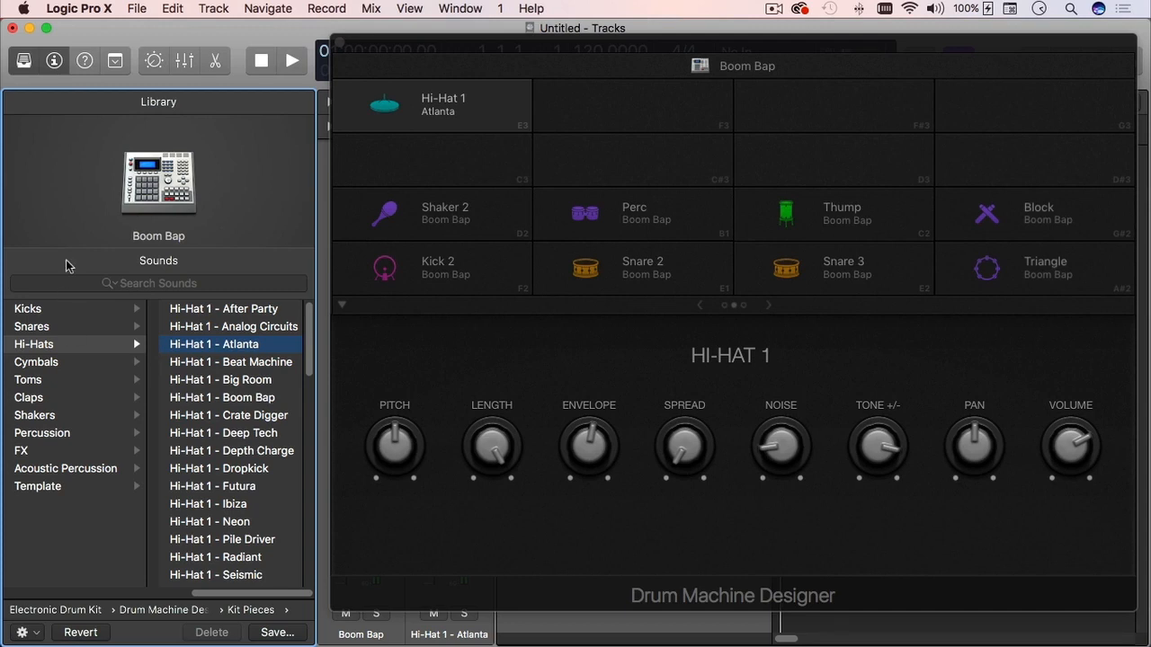
Reposition the Drum Machine Designer window beside the Library and return to the first page of pads
left_click_drag(761, 46, 639, 35)
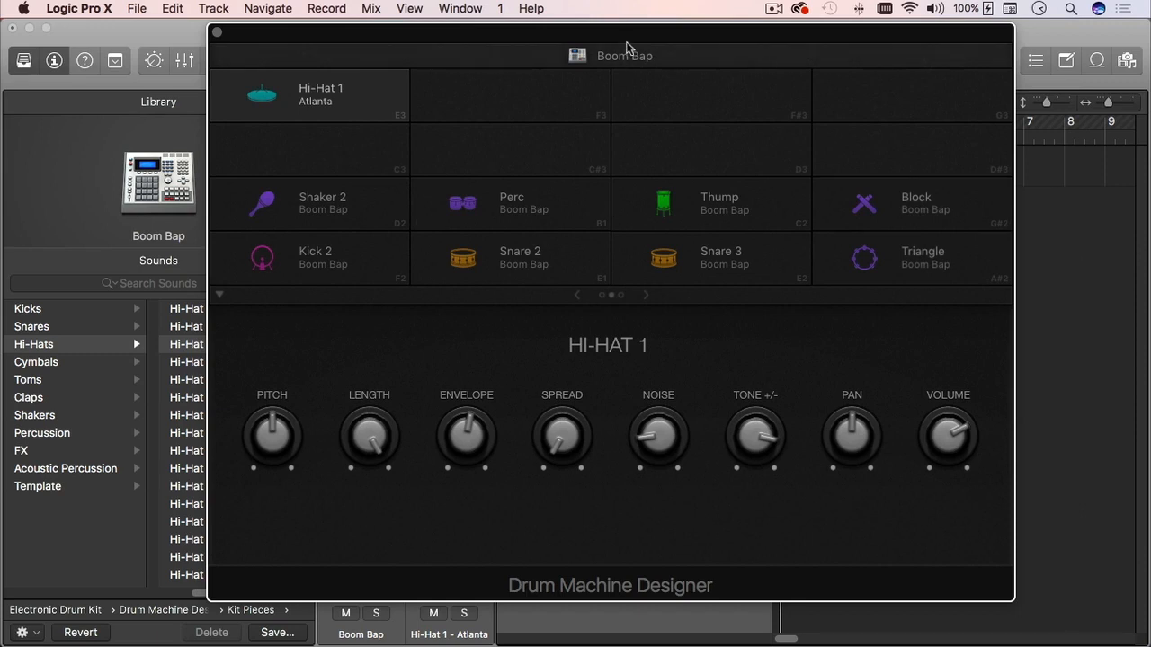
left_click_drag(618, 34, 730, 54)
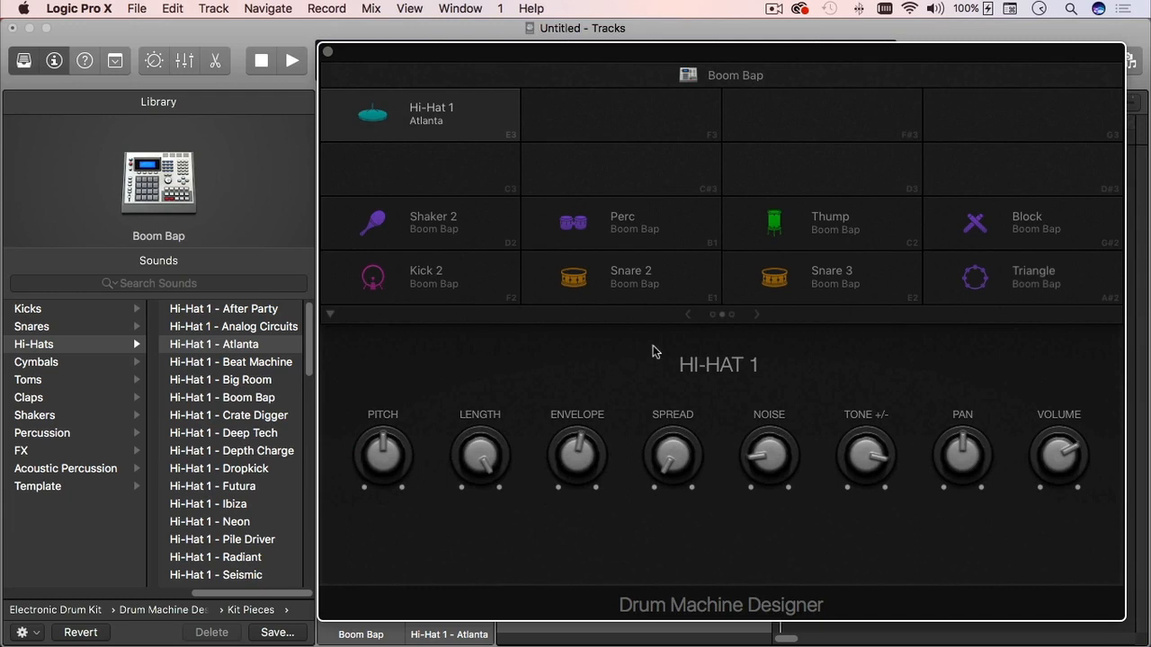
left_click(689, 317)
left_click(689, 316)
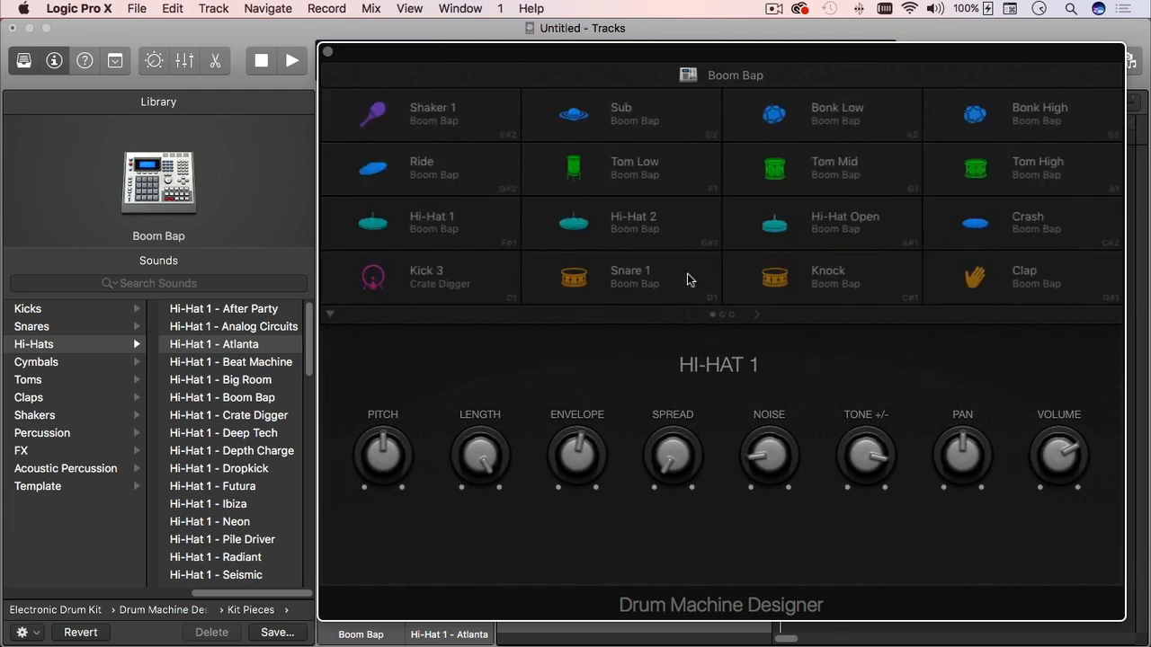
Raise the Boom Bap kit's Phaser effect to 82% and switch the effect off
left_click(791, 79)
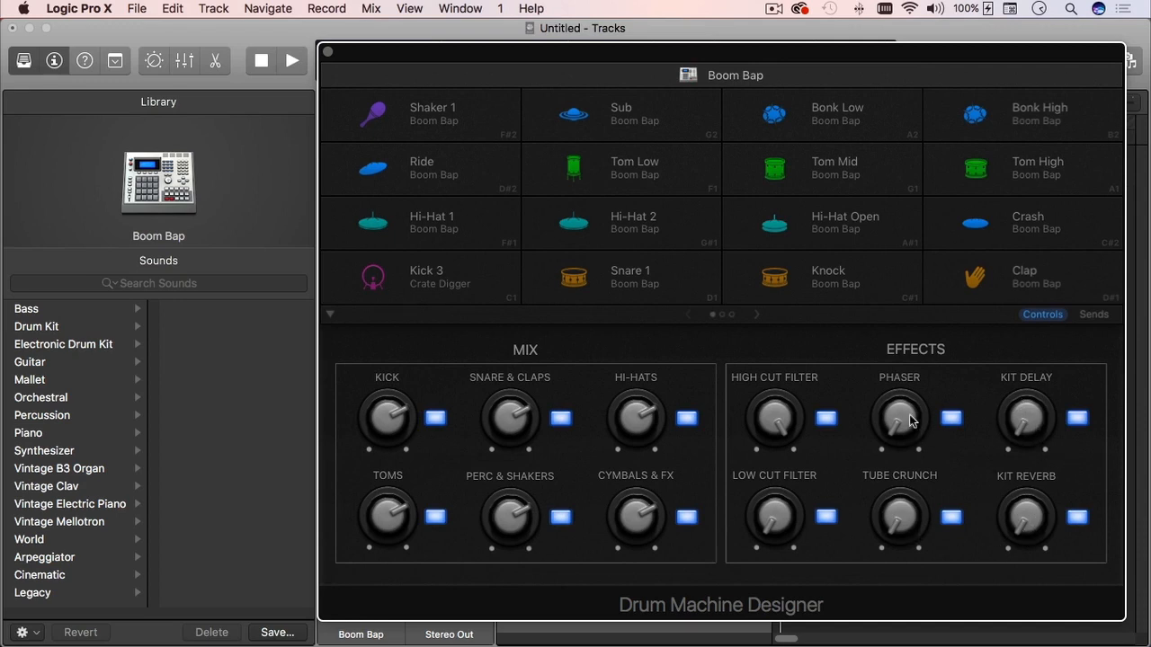
left_click_drag(910, 421, 891, 396)
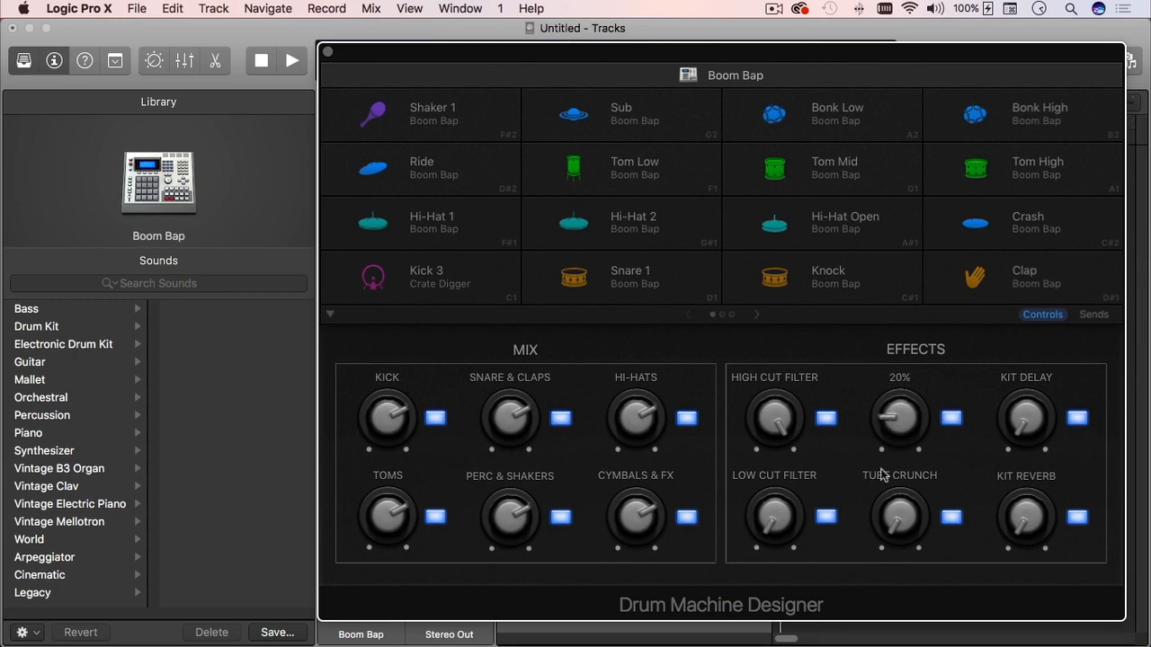
left_click(952, 420)
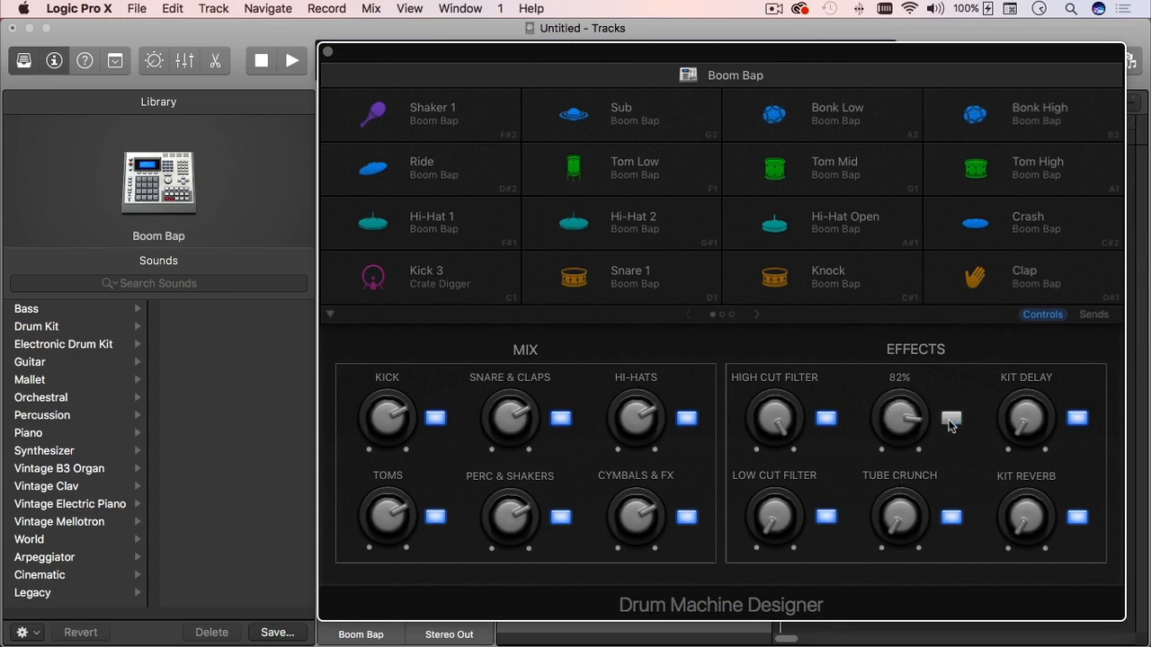
Switch the Boom Bap kit's Phaser effect back on and lower it to 6%
left_click(955, 423)
left_click_drag(905, 423, 887, 582)
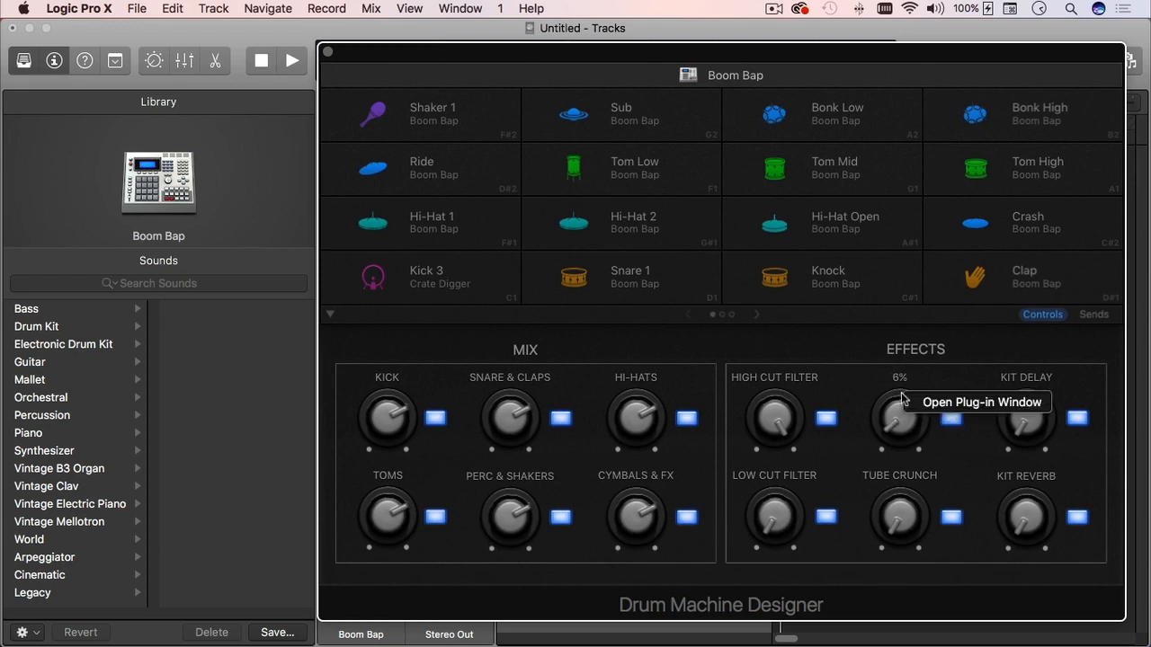
left_click(909, 380)
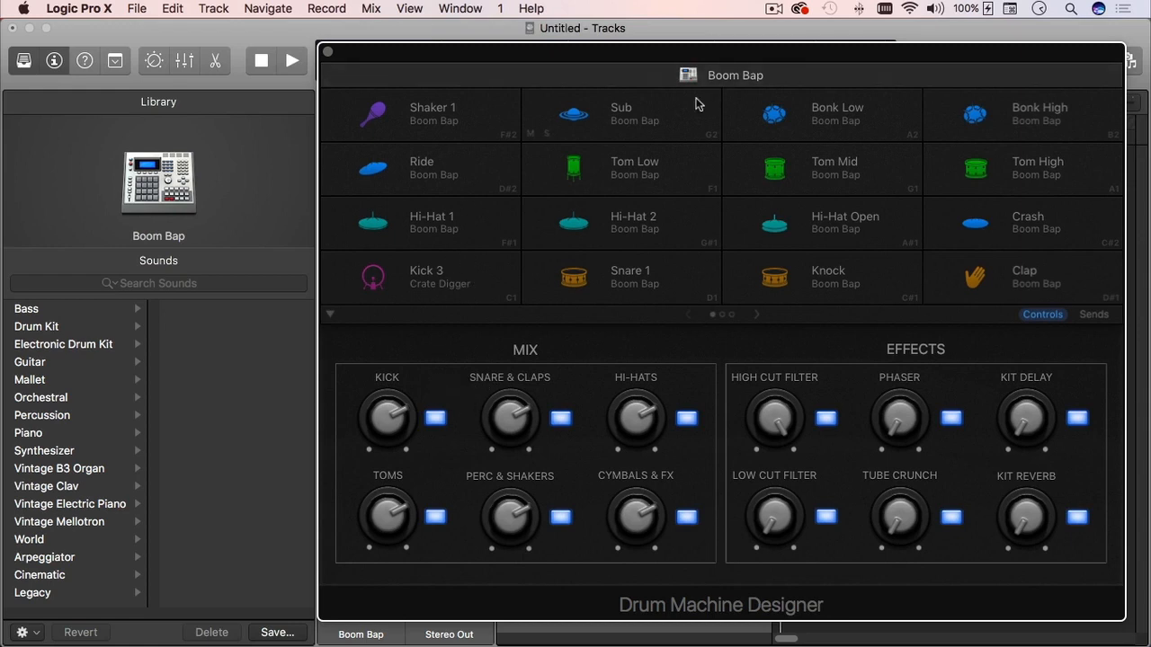
Examine the Shaker 1 pad's sound controls and the commands available for its cell
left_click(484, 120)
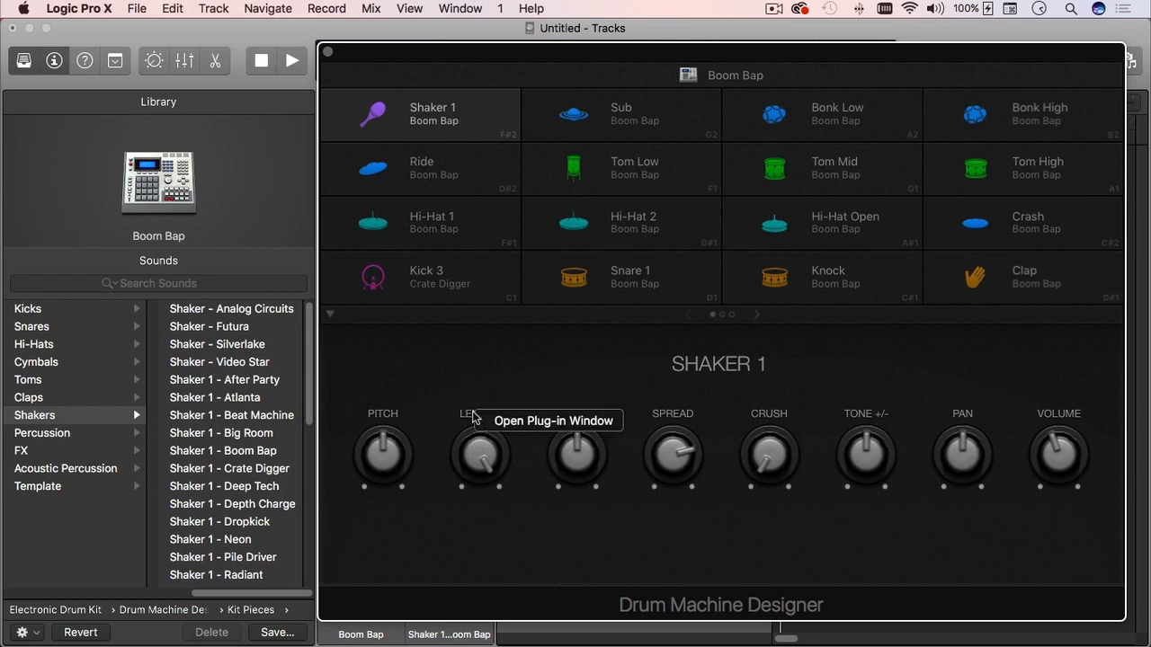
right_click(474, 128)
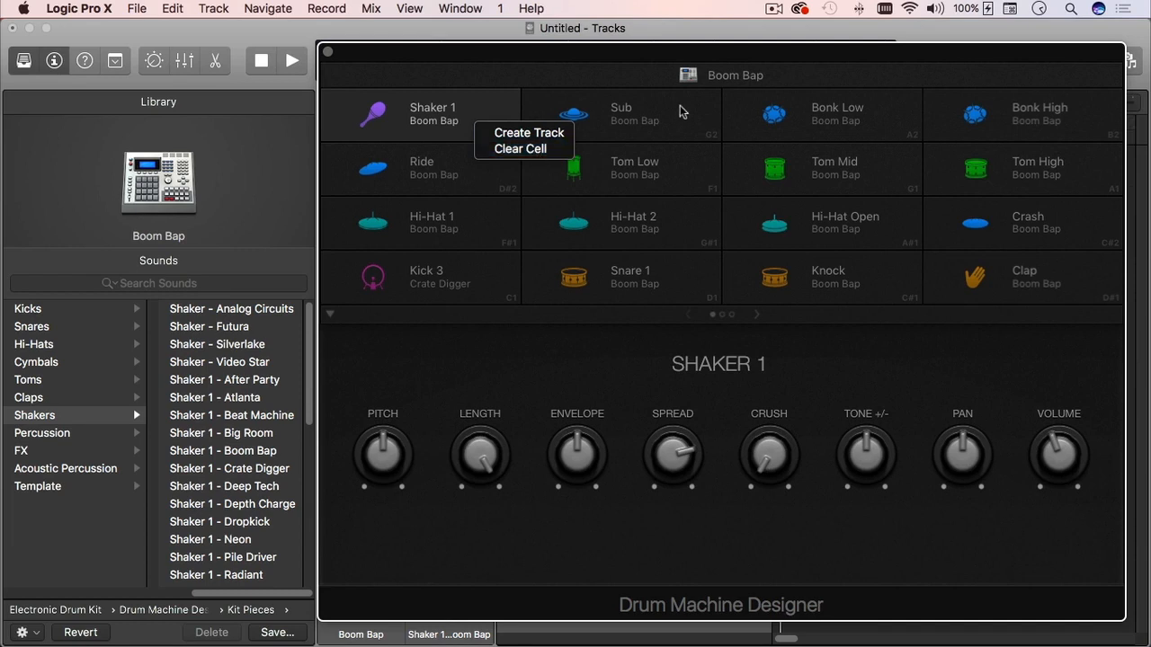
left_click(749, 78)
Clear all cells of the Boom Bap kit, and reopen the Drum Machine Designer window to refresh the pads
left_click(801, 76)
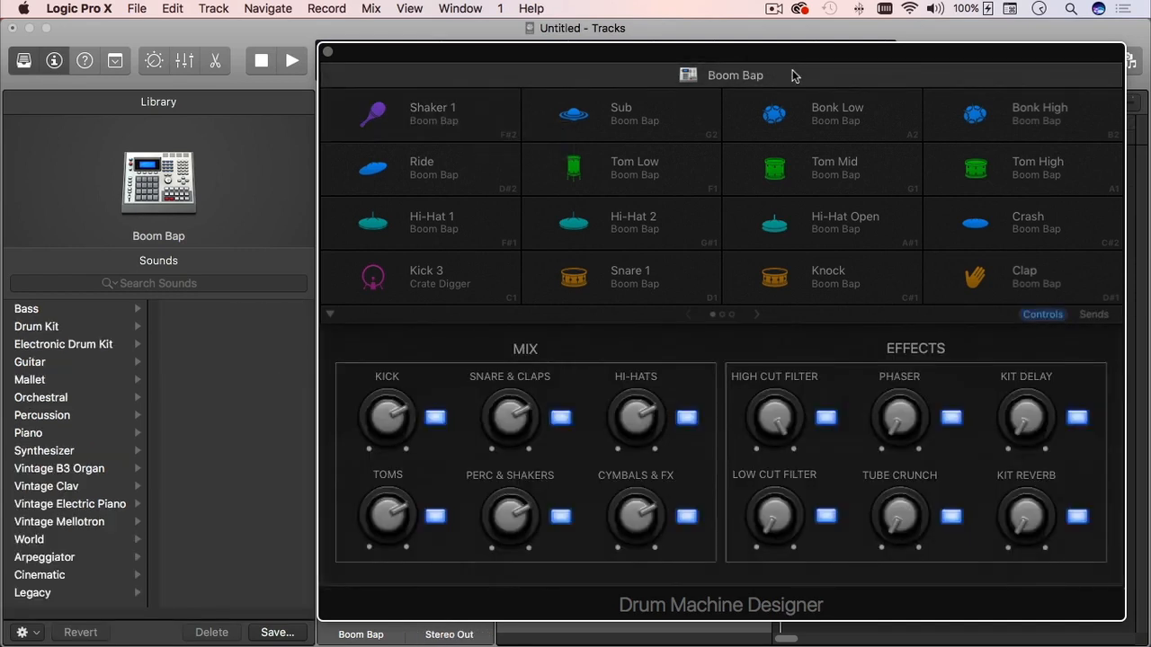
right_click(795, 74)
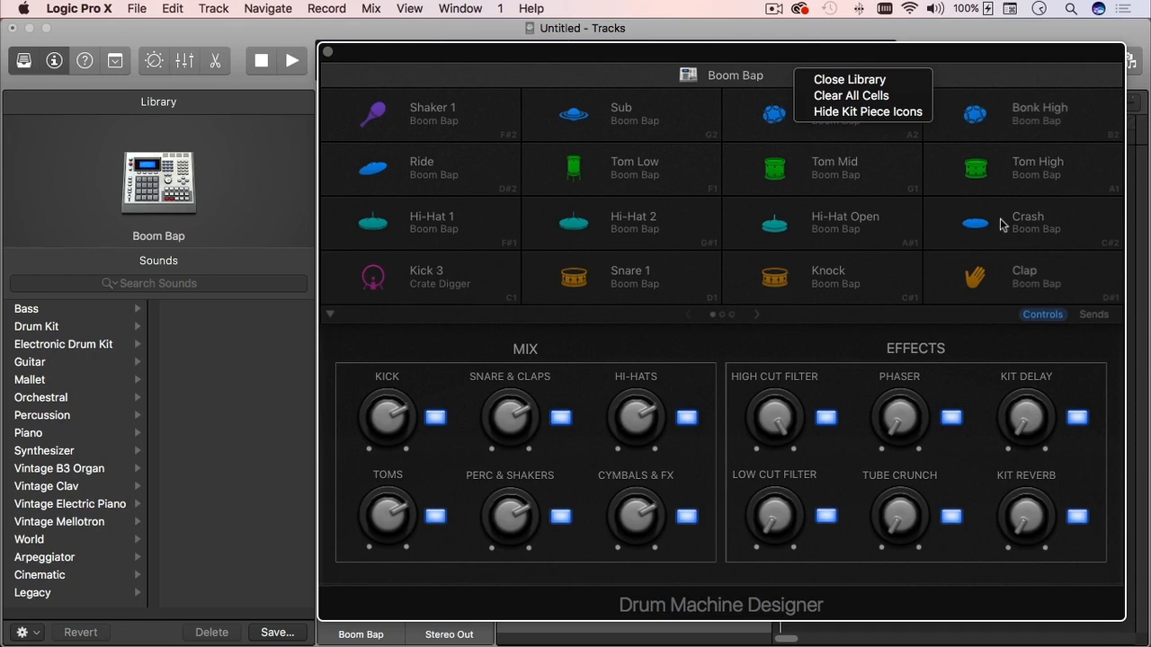
left_click(904, 97)
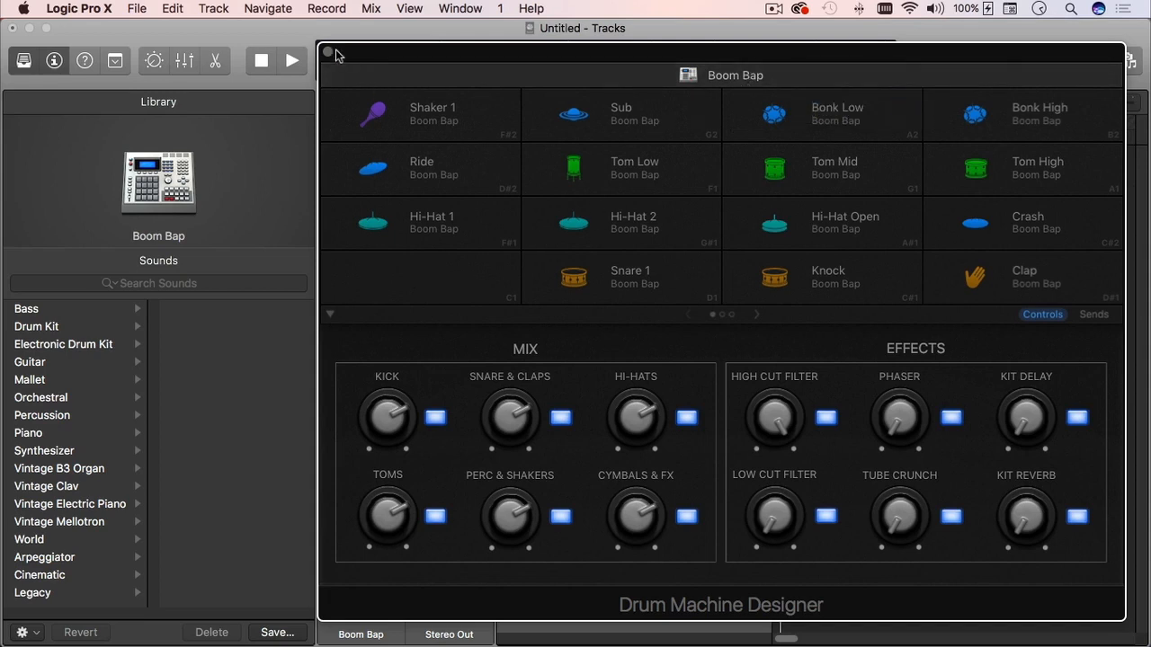
left_click(326, 54)
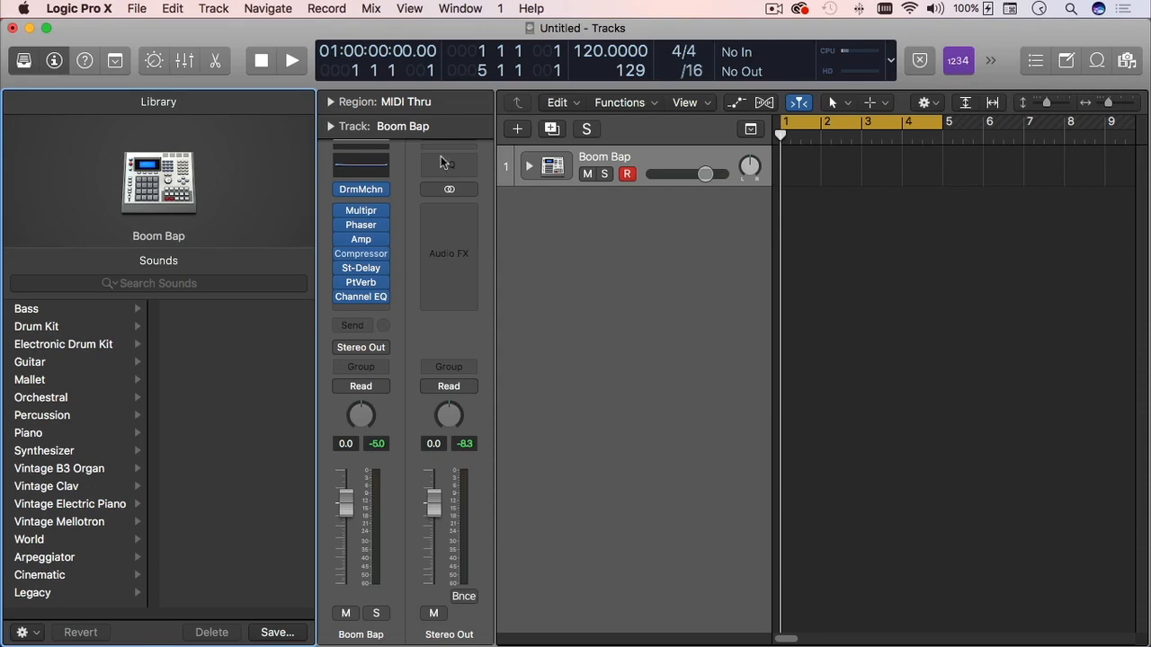
left_click(364, 188)
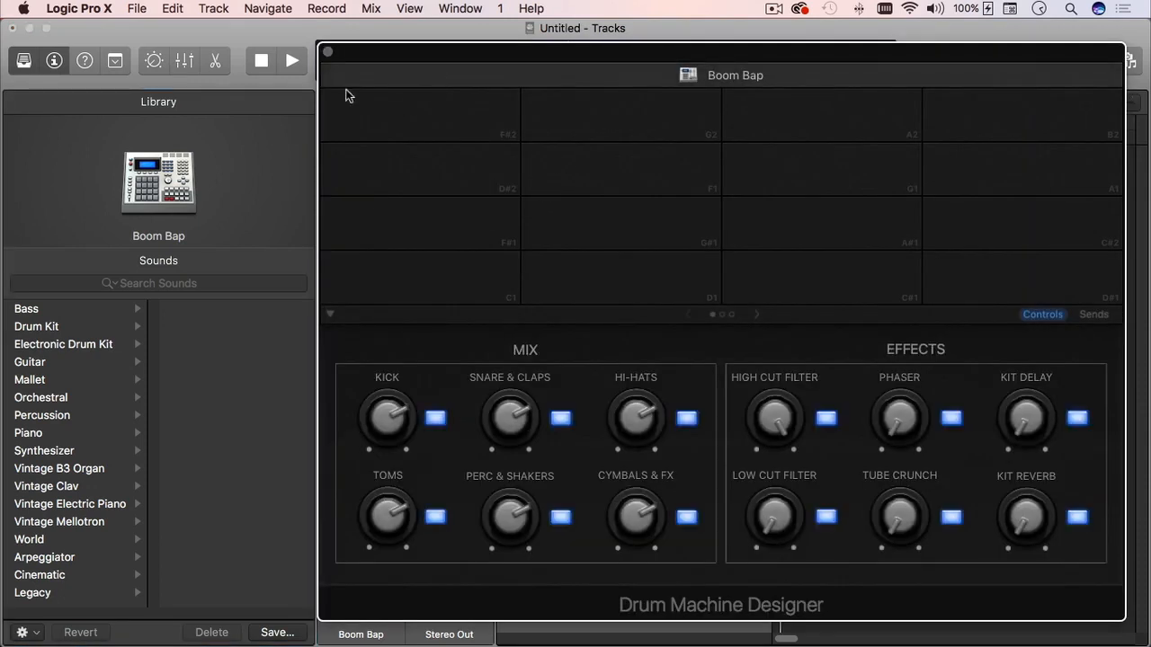
left_click_drag(365, 50, 376, 51)
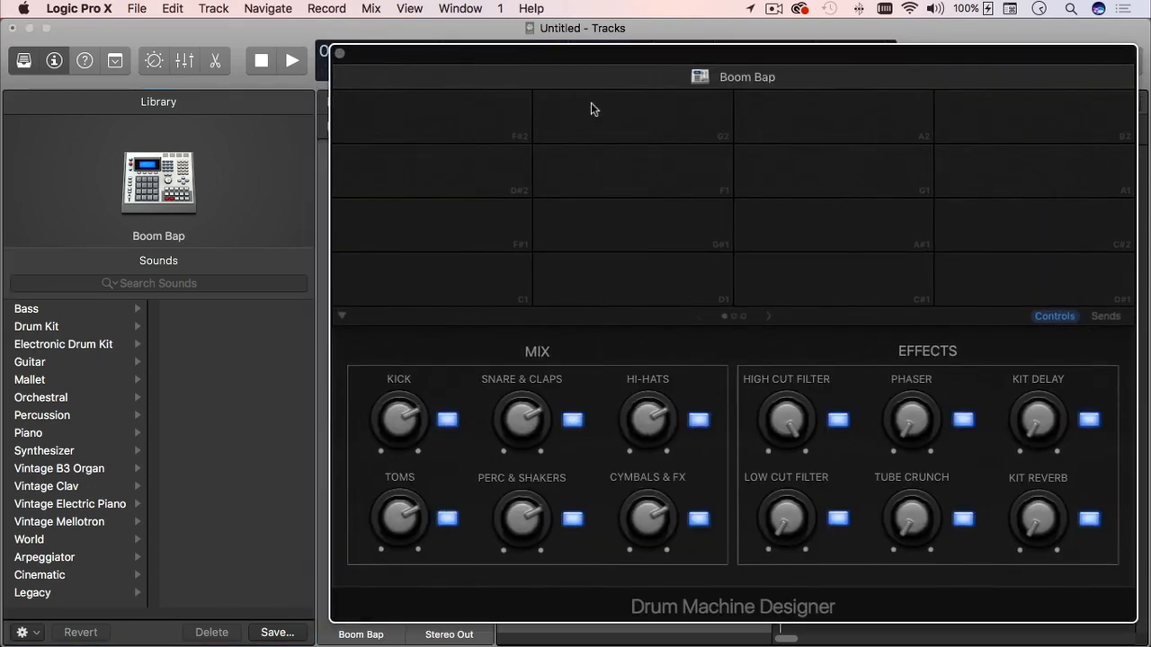
Check the other pad pages and the kit's Controls and Sends views, and close the Drum Machine Designer window
left_click(769, 316)
left_click(700, 316)
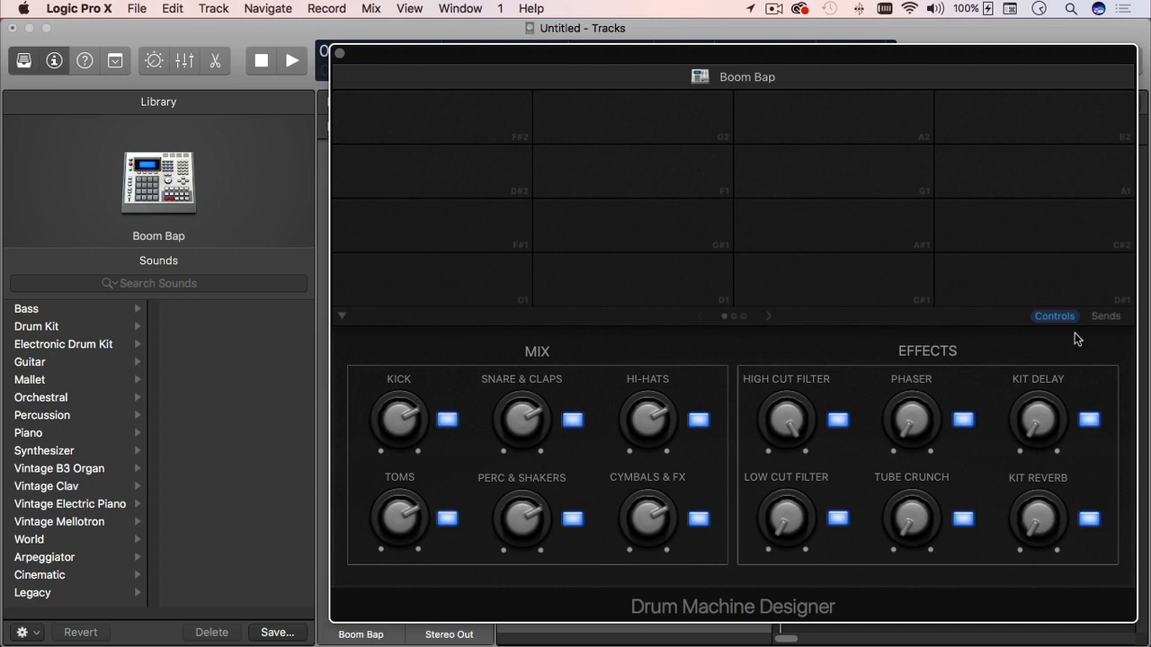
left_click(1107, 316)
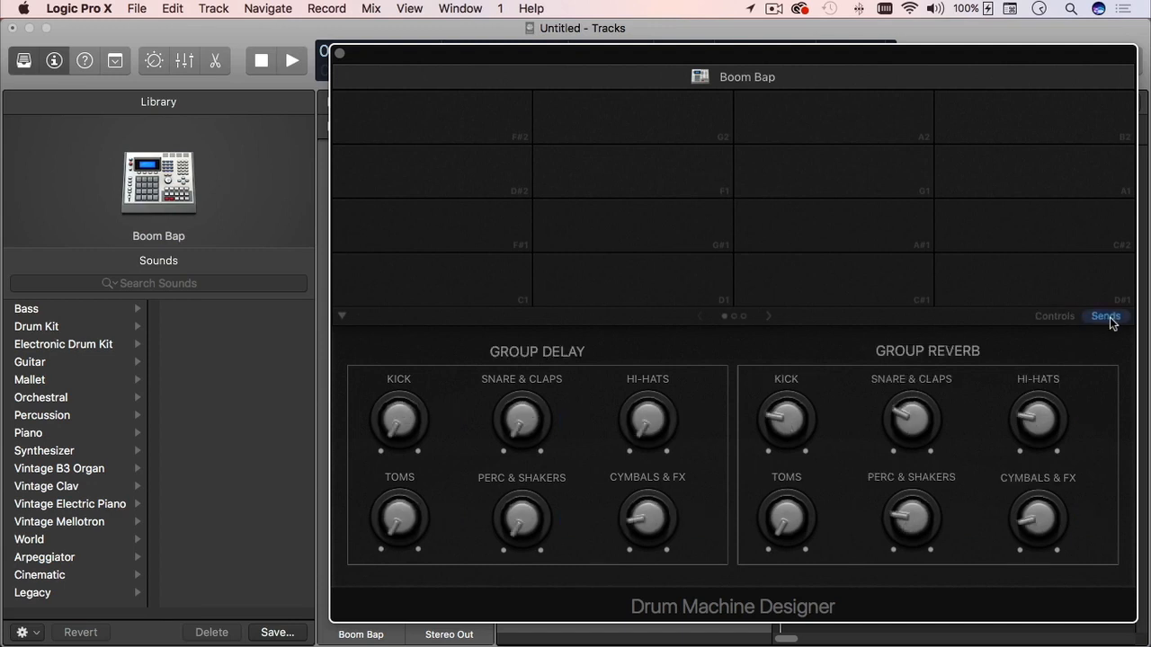
left_click(1059, 316)
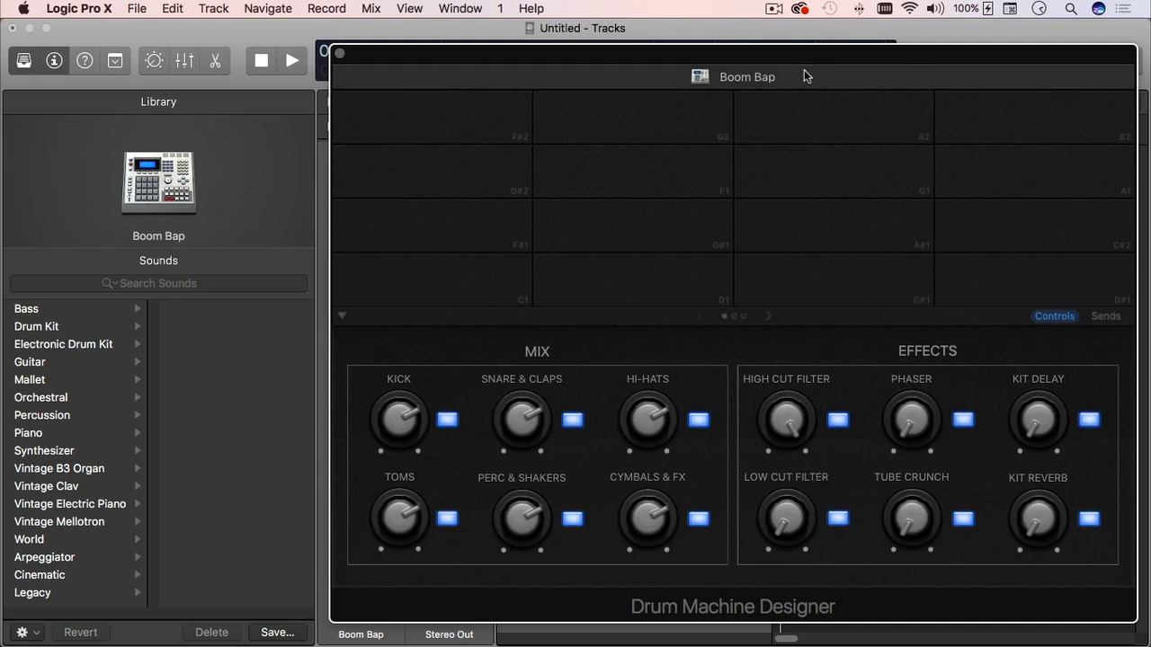
left_click(1105, 320)
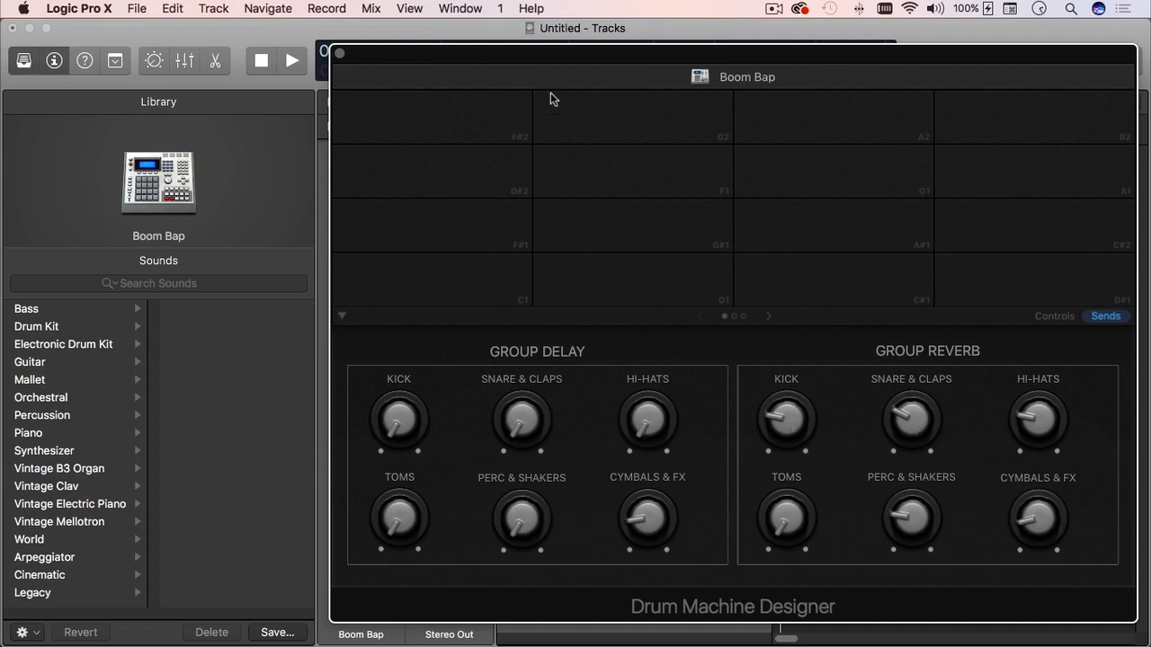
left_click(339, 54)
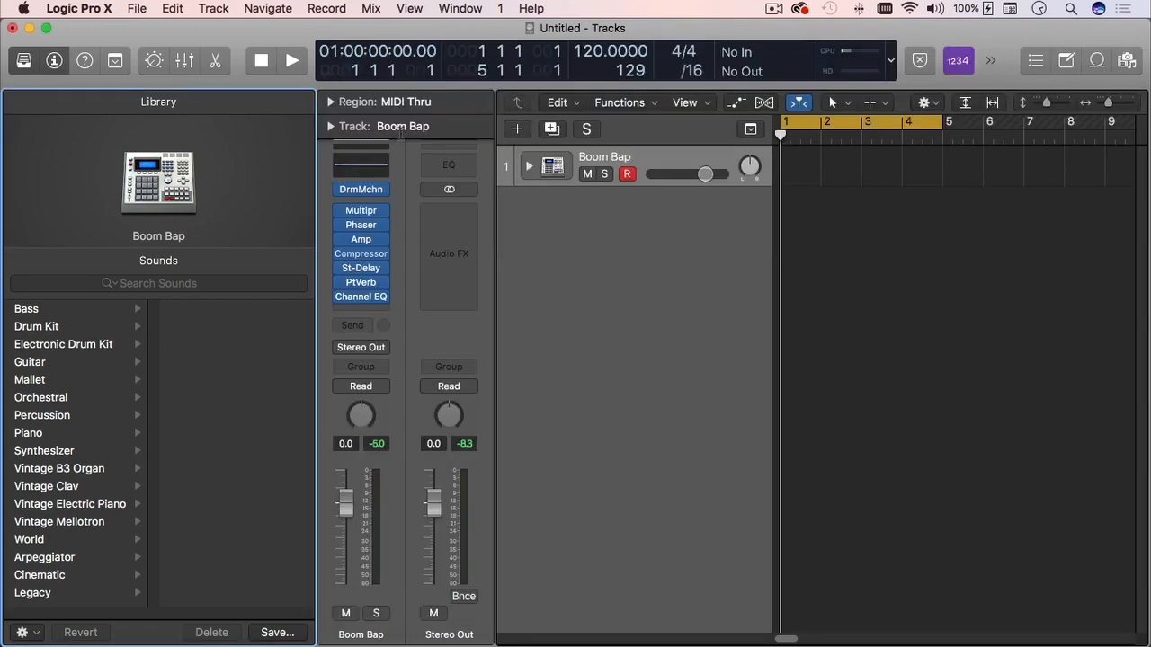
Hide the Library, look through the subtracks inside the Boom Bap track stack, and collapse the stack
left_click(28, 62)
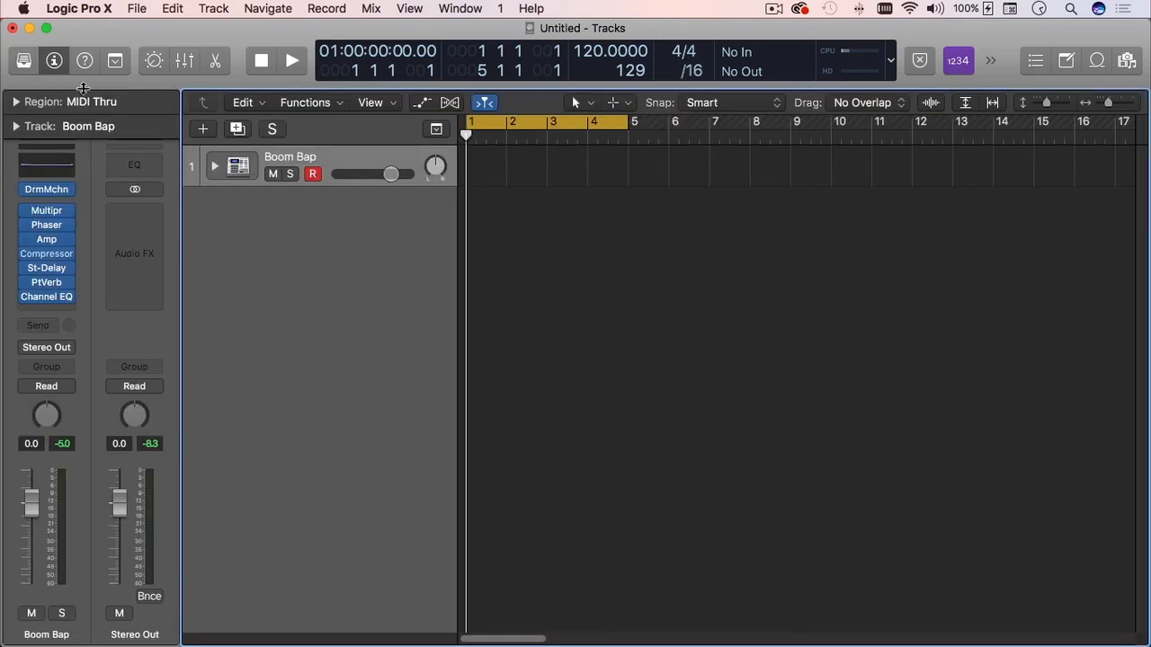
left_click(216, 169)
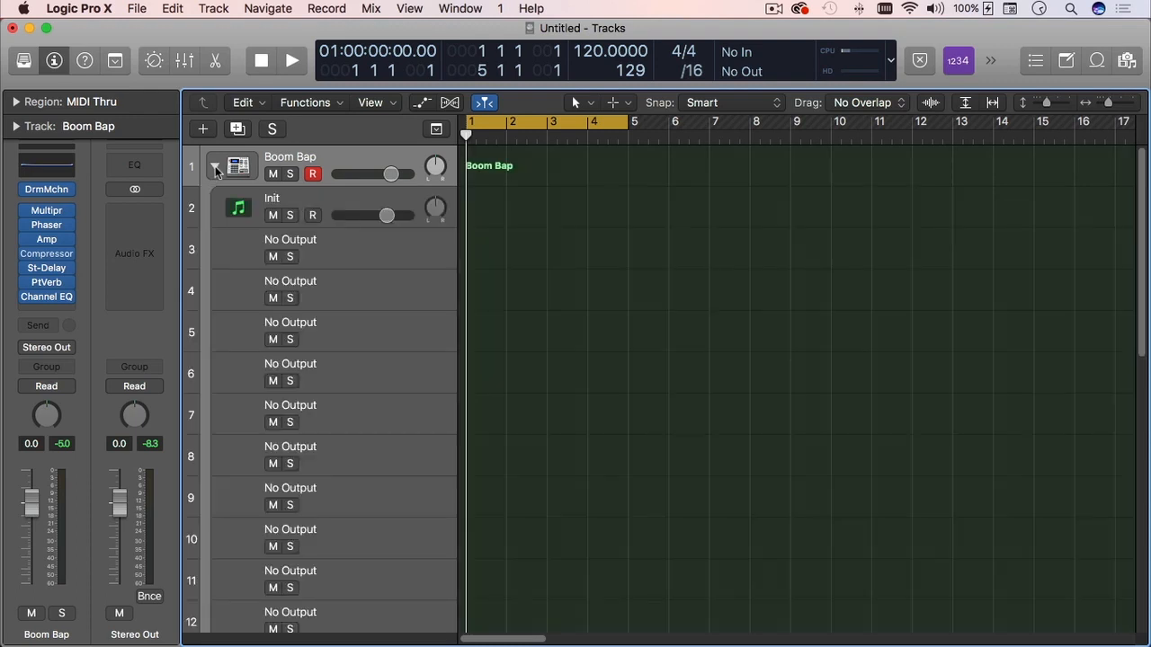
scroll(427, 280, "down", 5)
scroll(427, 280, "down", 5)
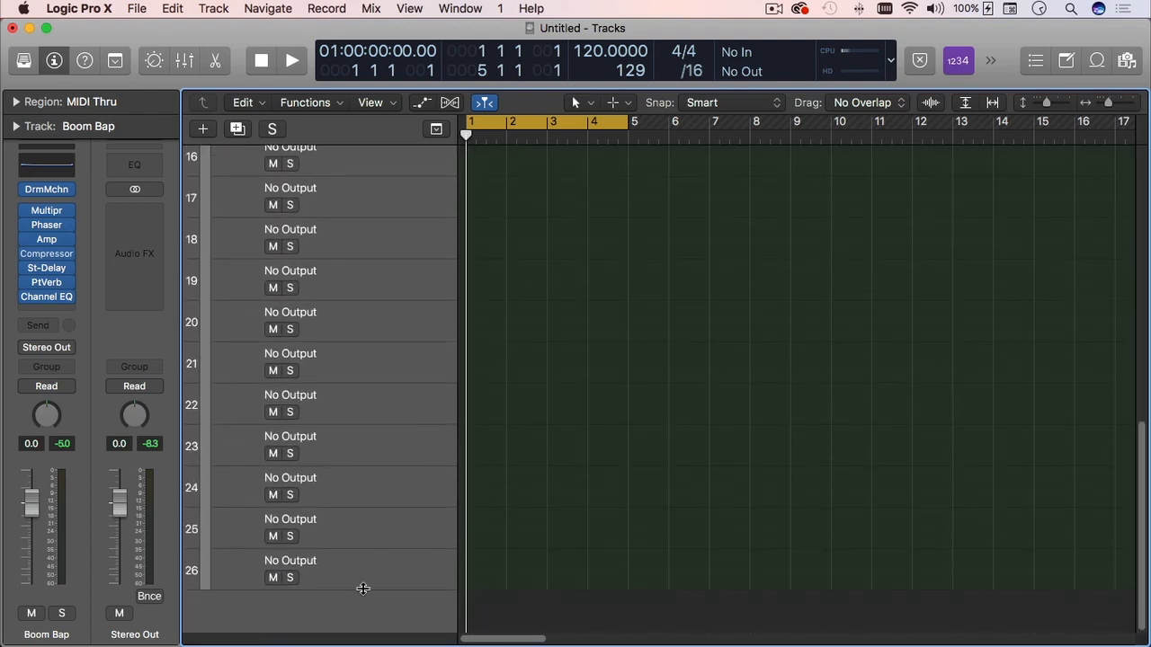
scroll(367, 566, "up", 6)
scroll(368, 565, "up", 3)
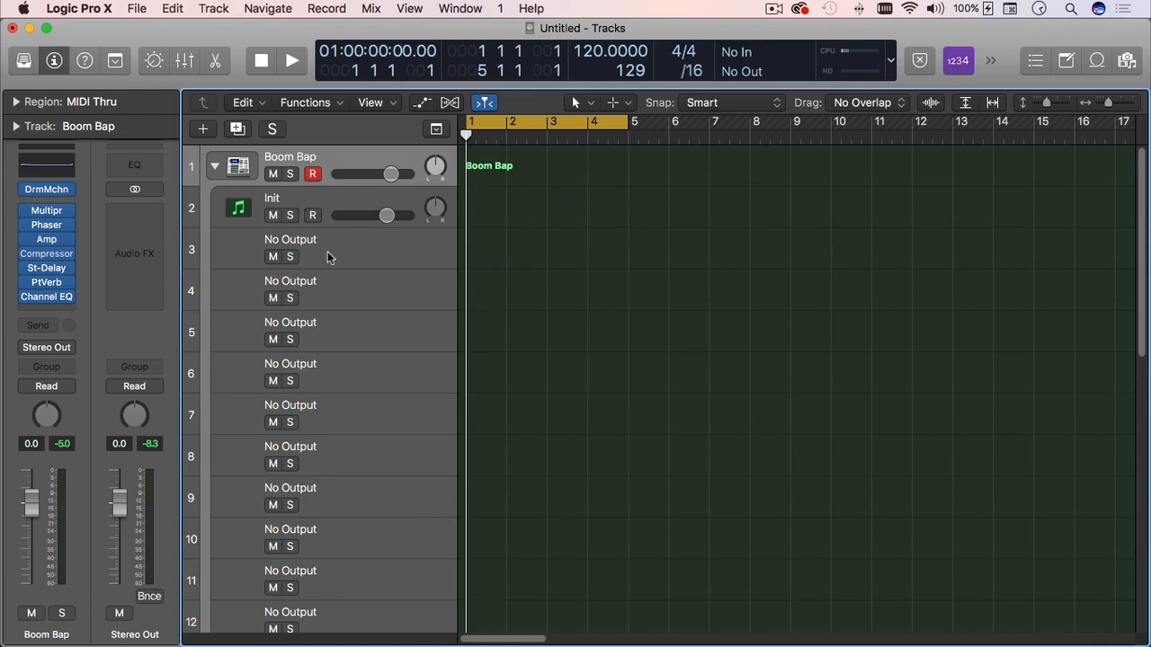
scroll(354, 311, "down", 5)
scroll(355, 311, "up", 5)
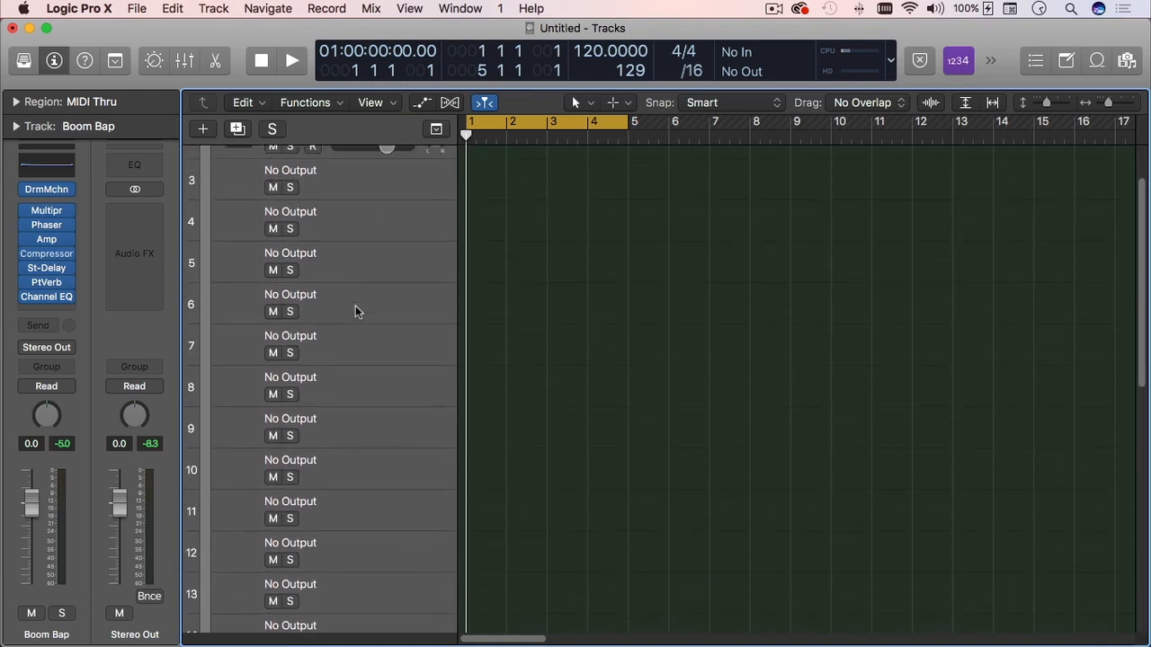
scroll(358, 311, "up", 2)
left_click(214, 166)
Browse the Library's Drum Kit sounds with Drum Machine Designer open, and close the plug-in window
left_click(24, 60)
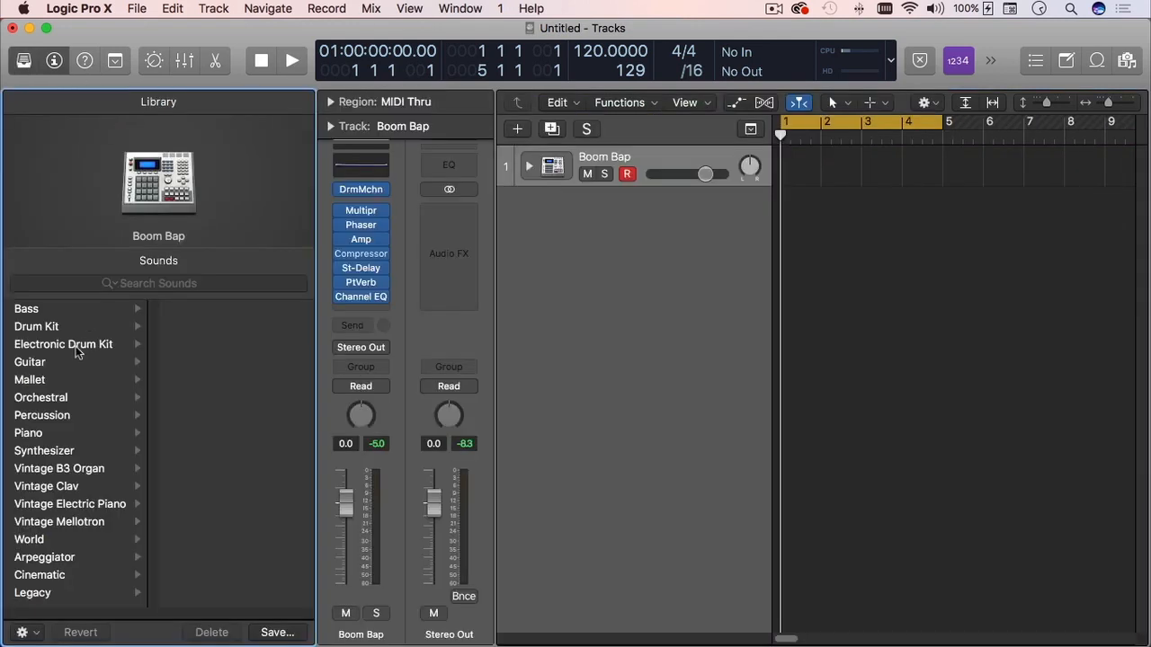
left_click(360, 190)
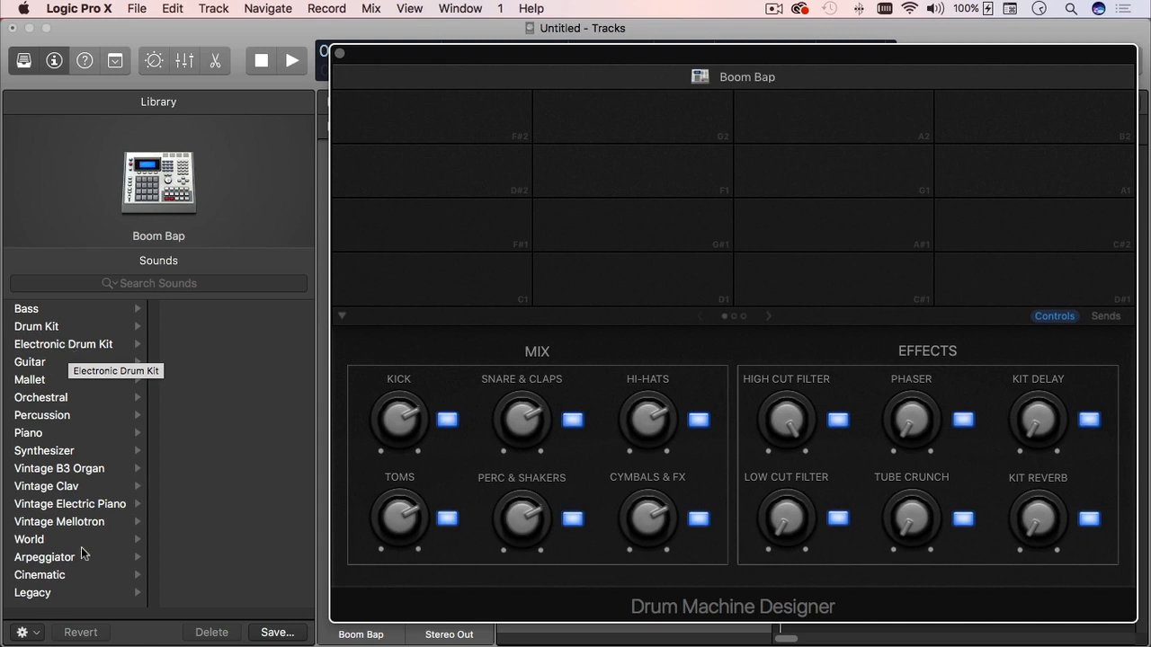
left_click(91, 327)
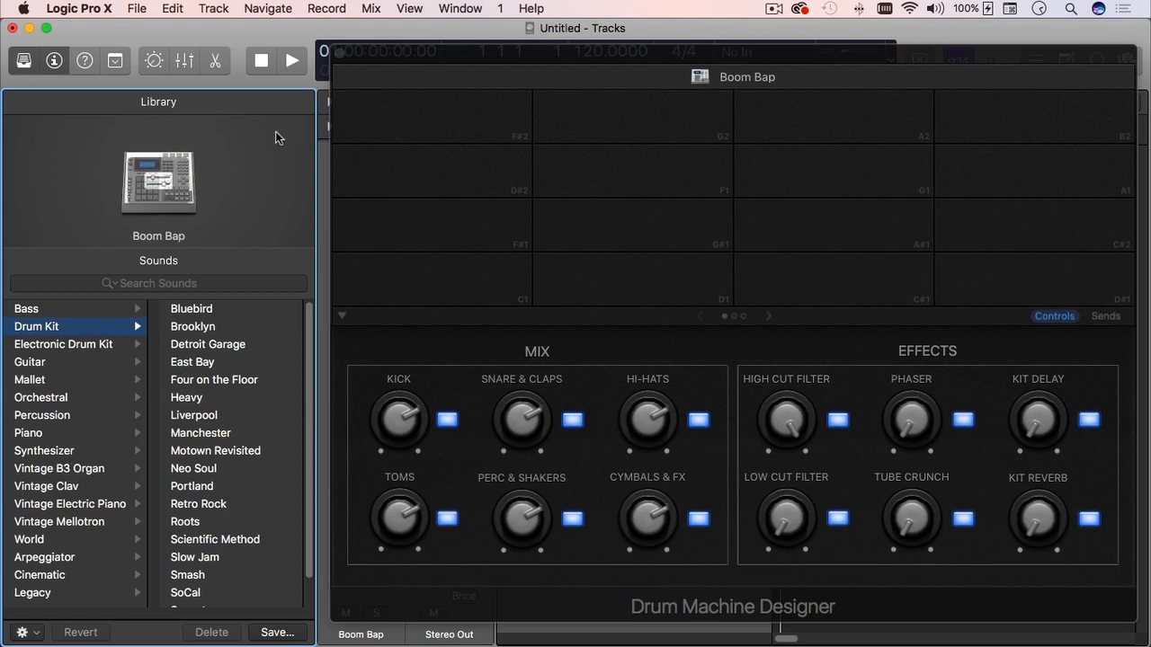
left_click(339, 53)
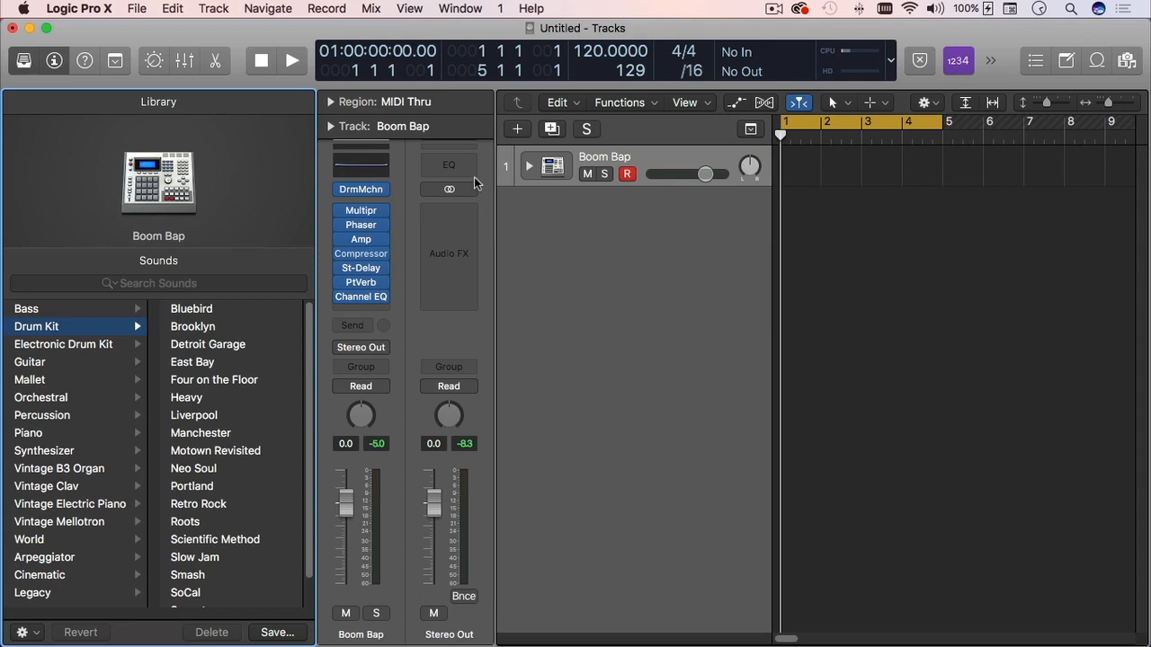
left_click(381, 189)
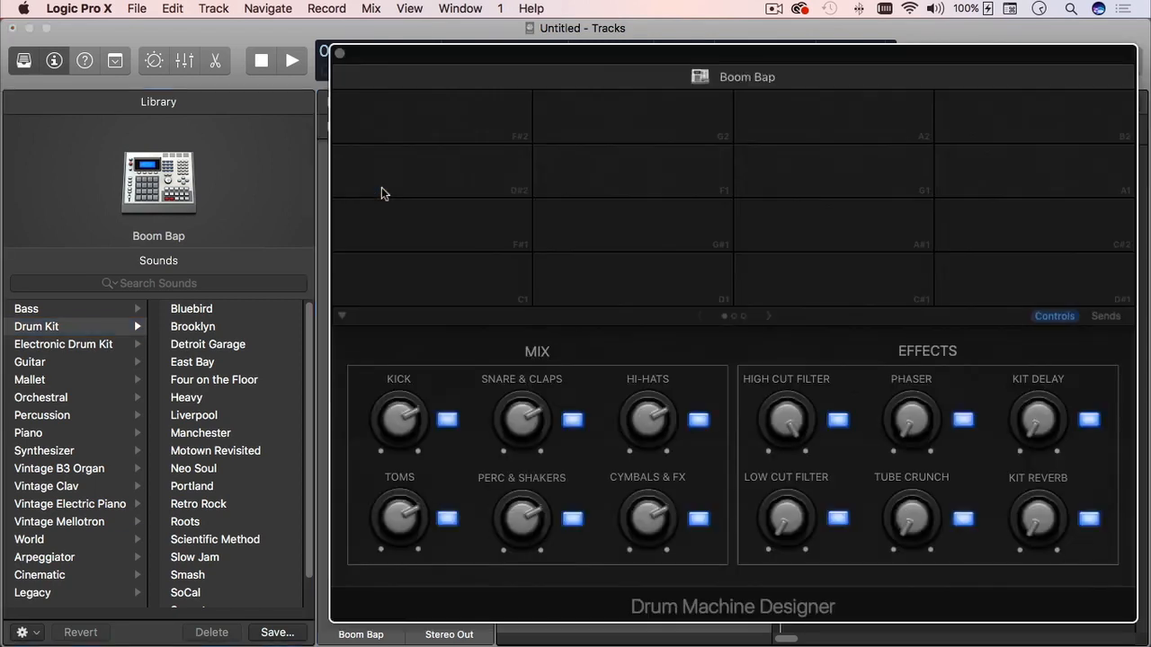
left_click(340, 53)
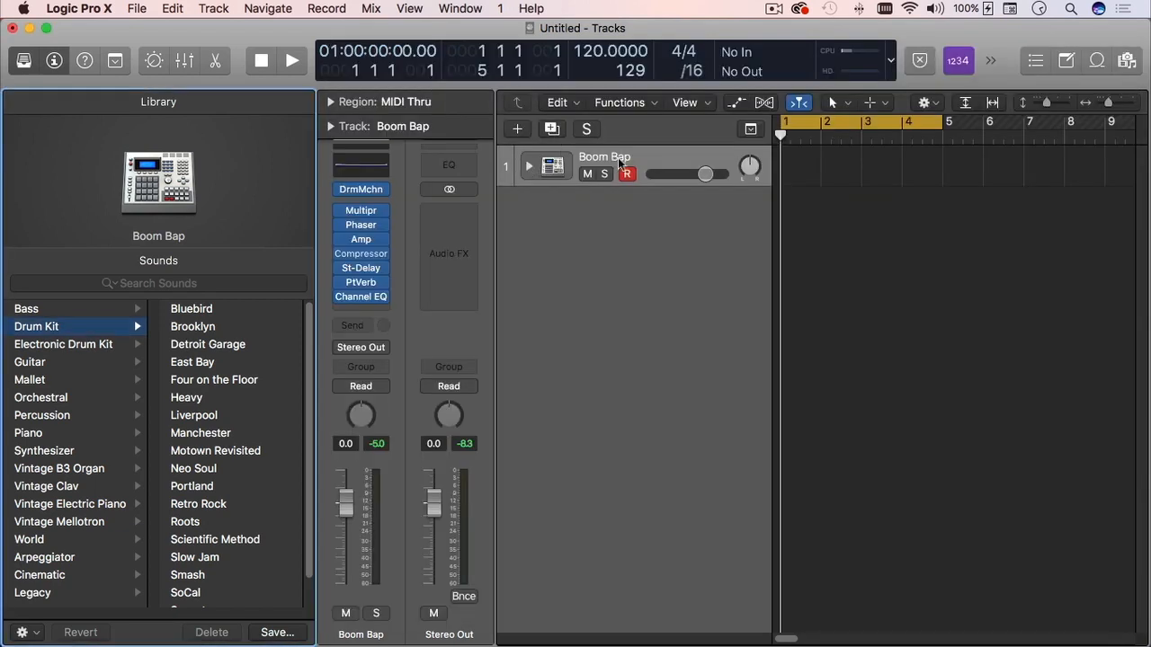
Add a new software instrument track with Drum Machine Designer as its instrument and load the Boom Bap kit
double_click(538, 210)
left_click(385, 281)
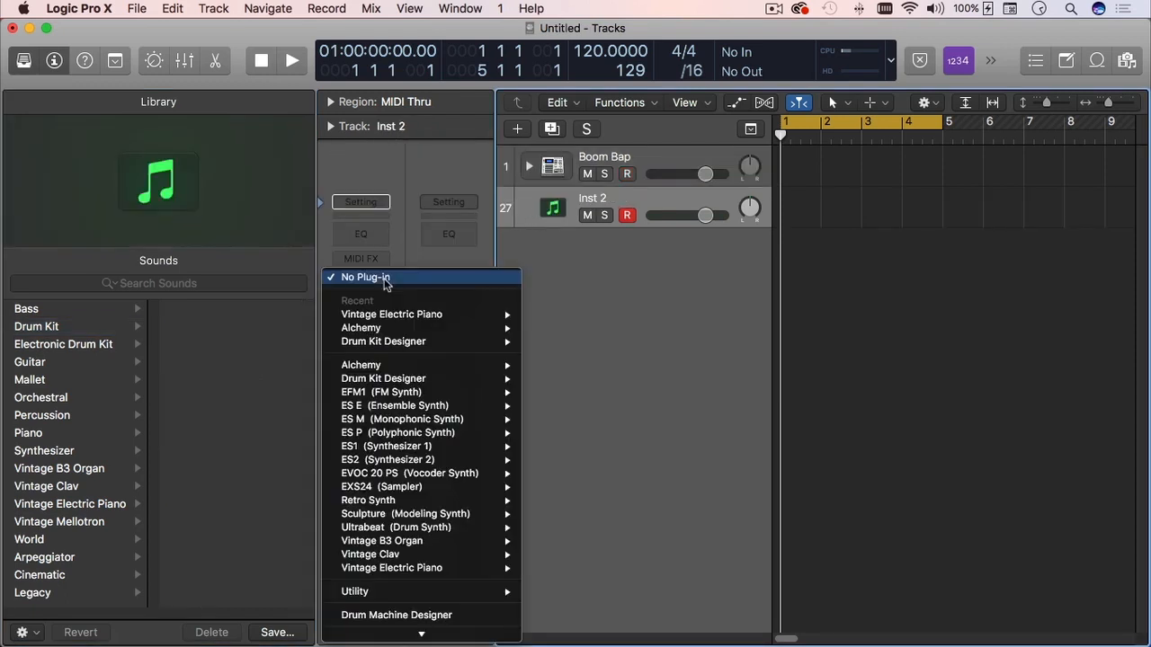
left_click(385, 615)
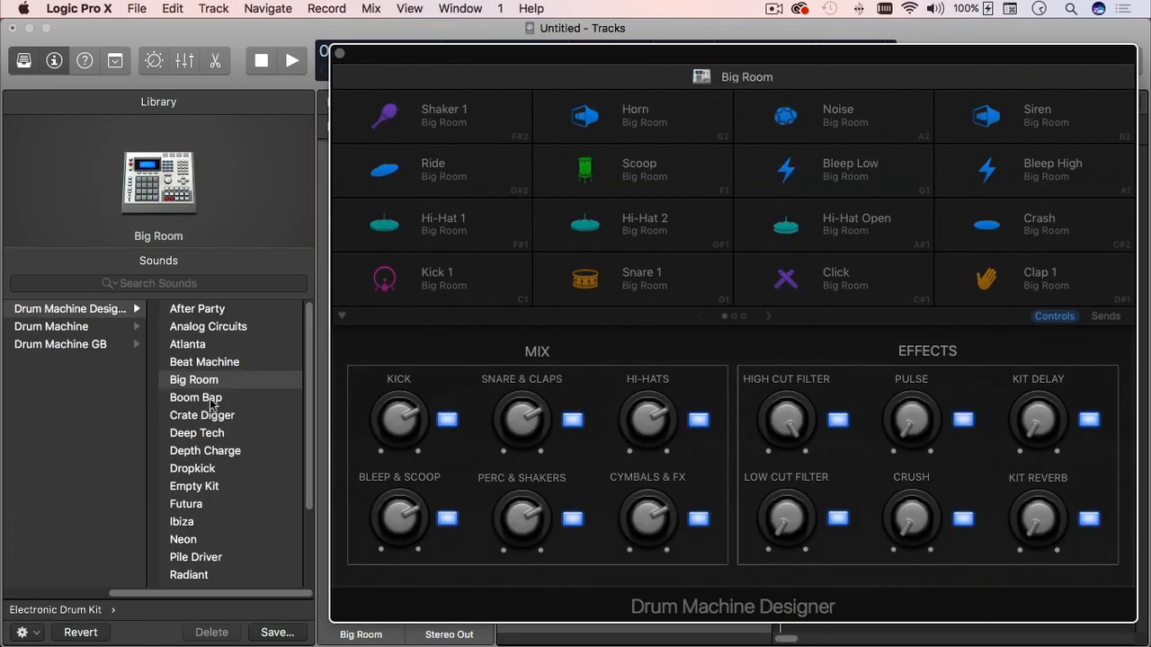
left_click(212, 401)
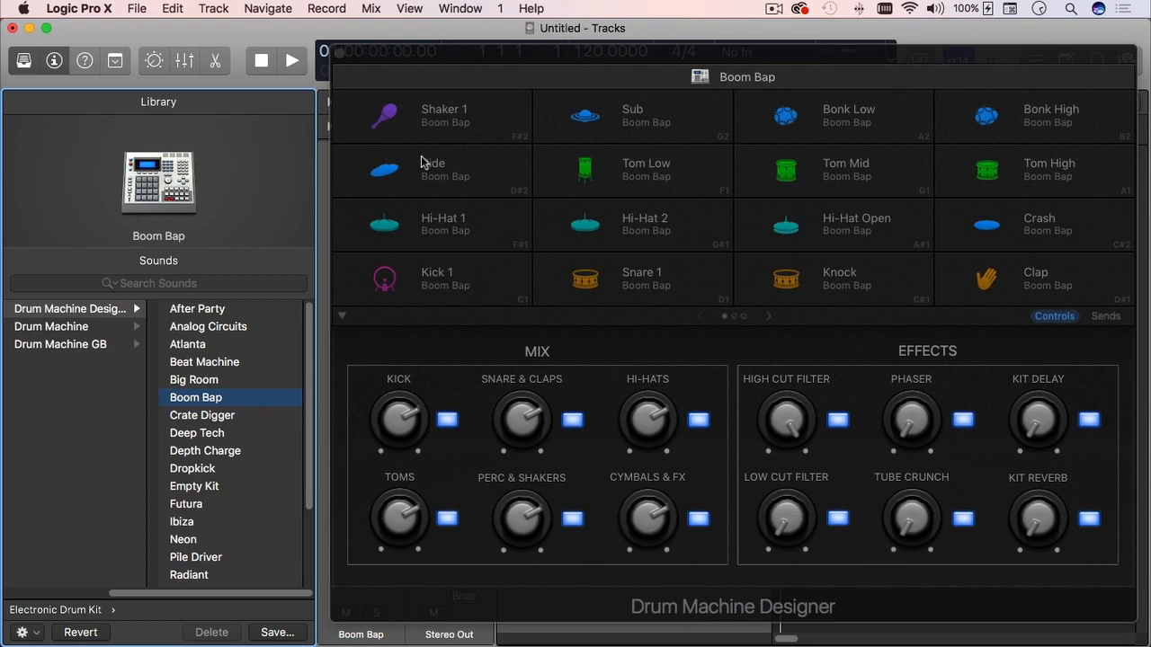
left_click(340, 53)
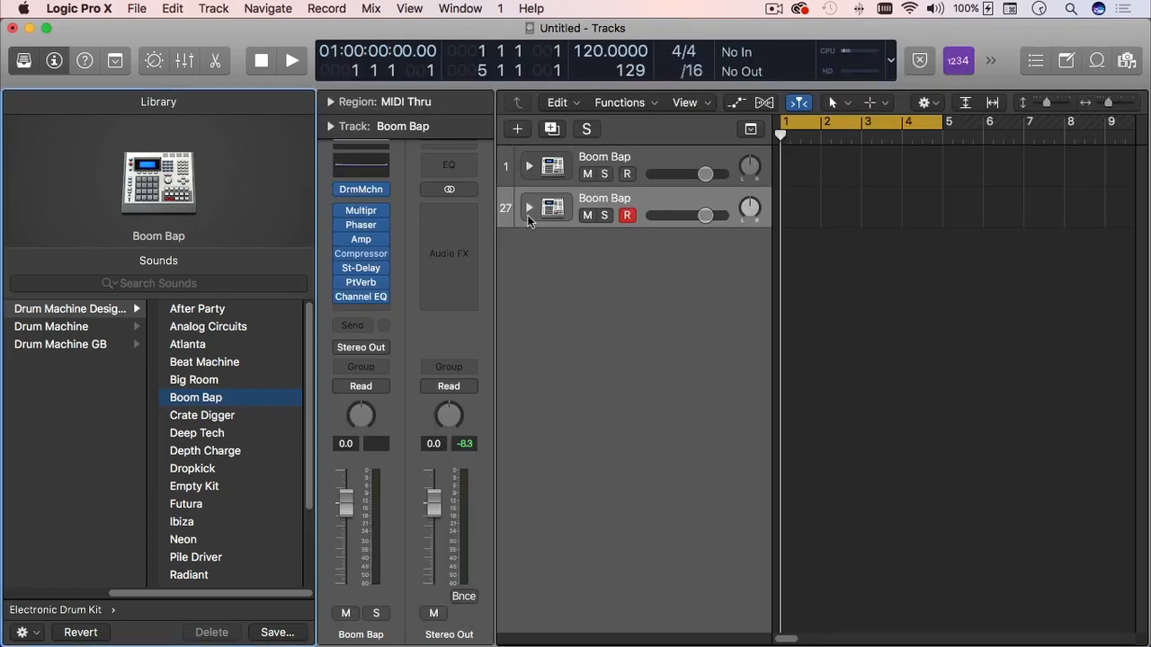
Expand the new Boom Bap track stack and look through its individual kit piece subtracks
left_click(530, 209)
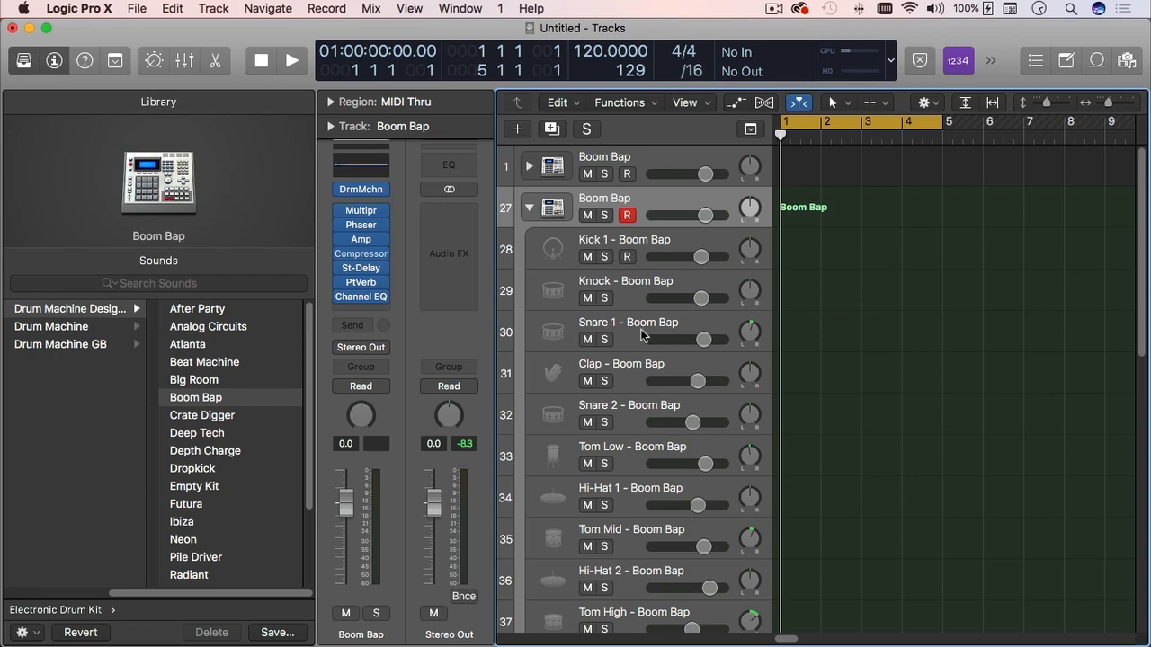
scroll(645, 388, "down", 4)
scroll(645, 388, "down", 5)
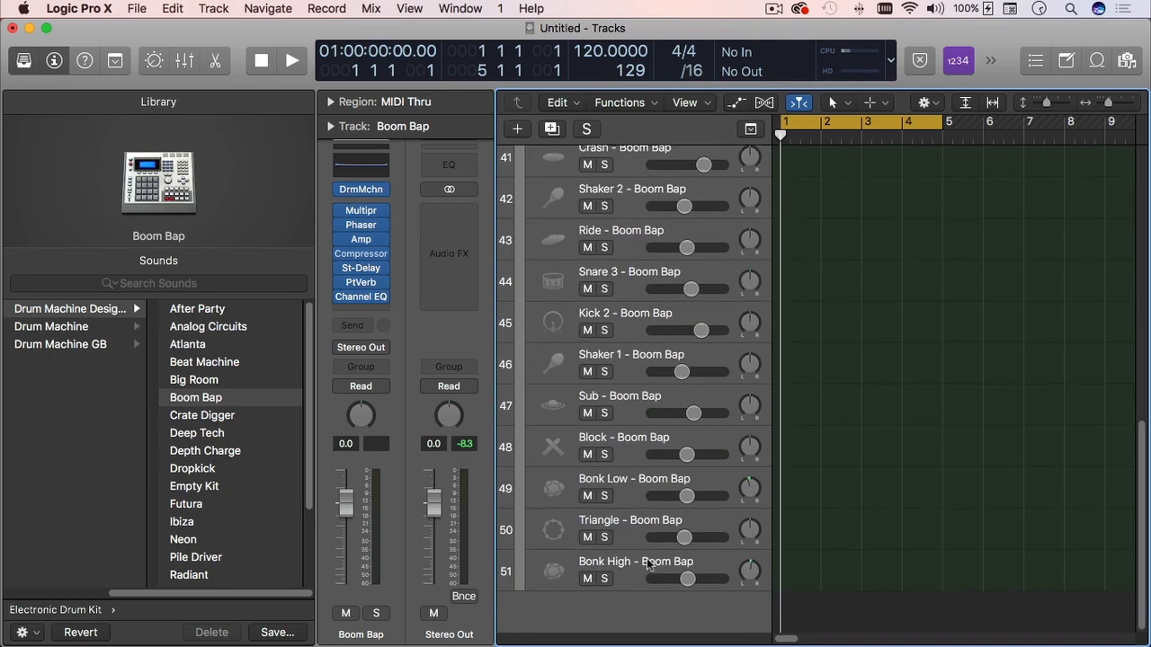
scroll(649, 594, "up", 3)
scroll(647, 563, "up", 5)
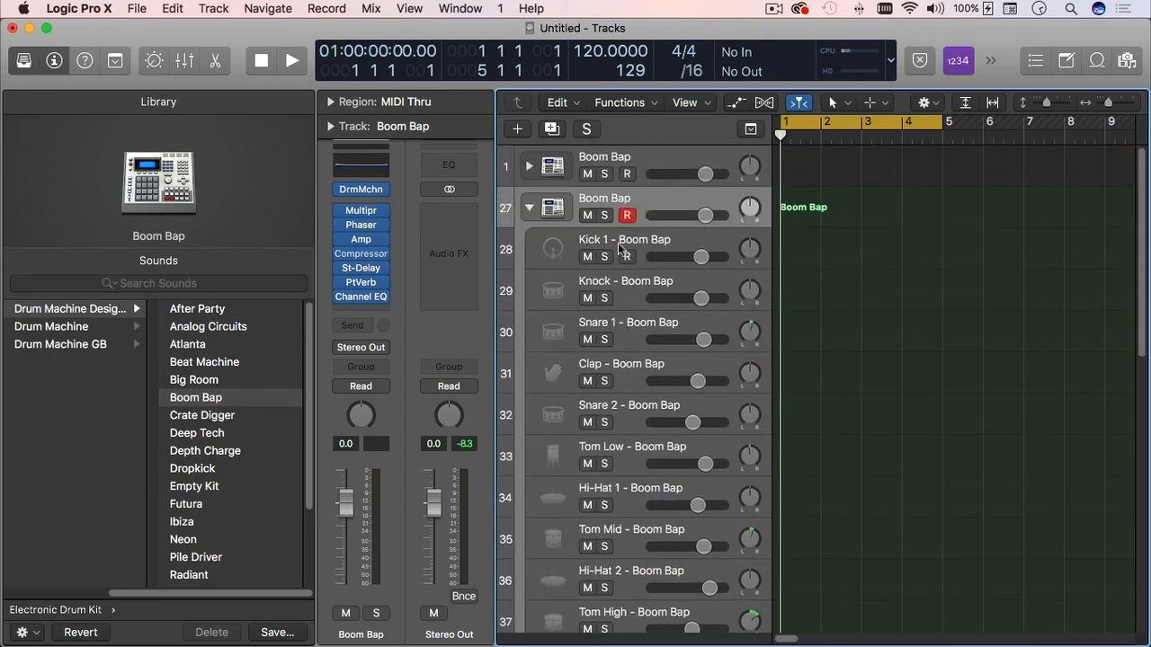
Show the mixer below the tracks and enlarge it to reveal the bus channels' sends and outputs
key("x")
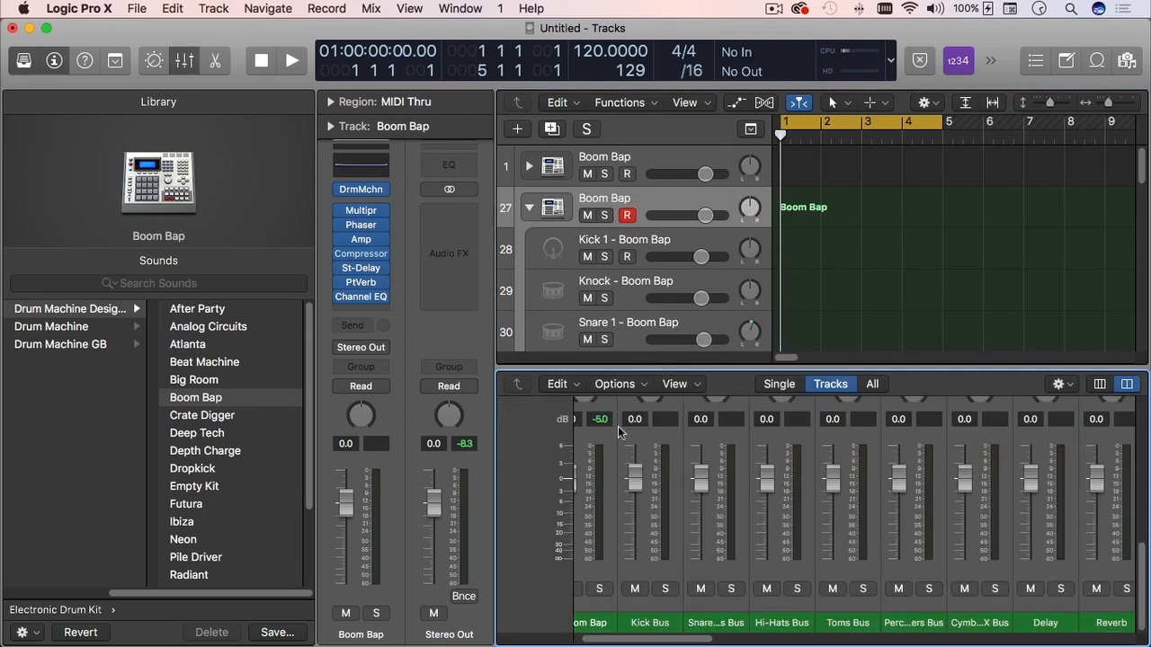
left_click_drag(661, 368, 665, 79)
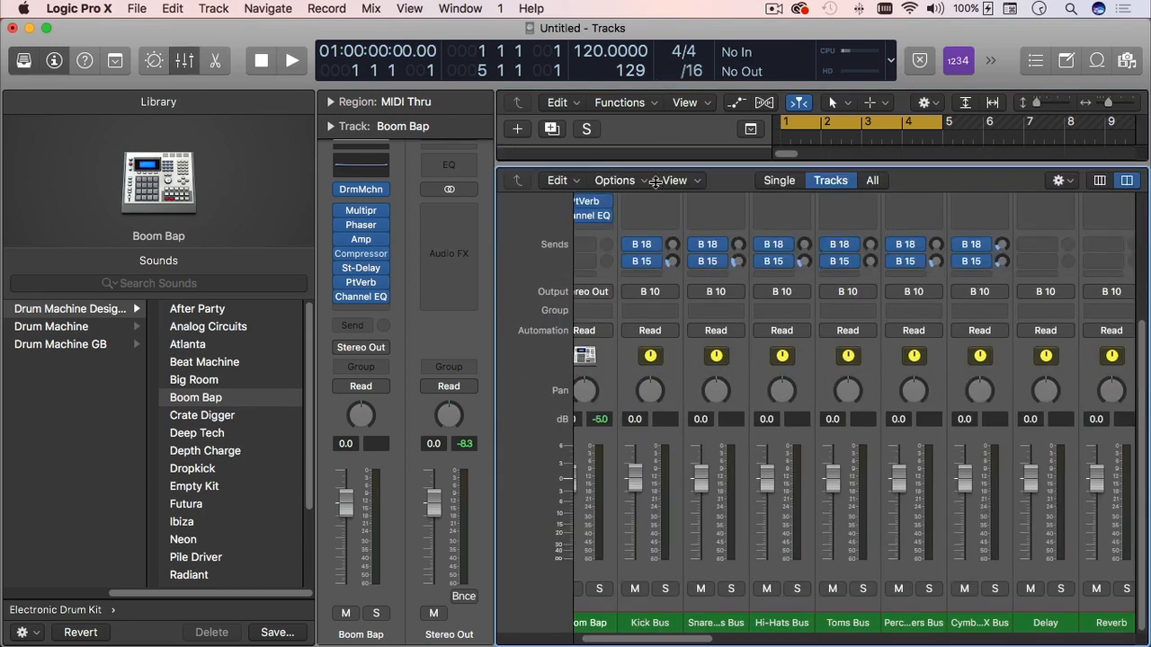
Examine the effects, sends and outputs of the Boom Bap bus channels and kit piece channels across the mixer
left_click_drag(597, 642, 563, 642)
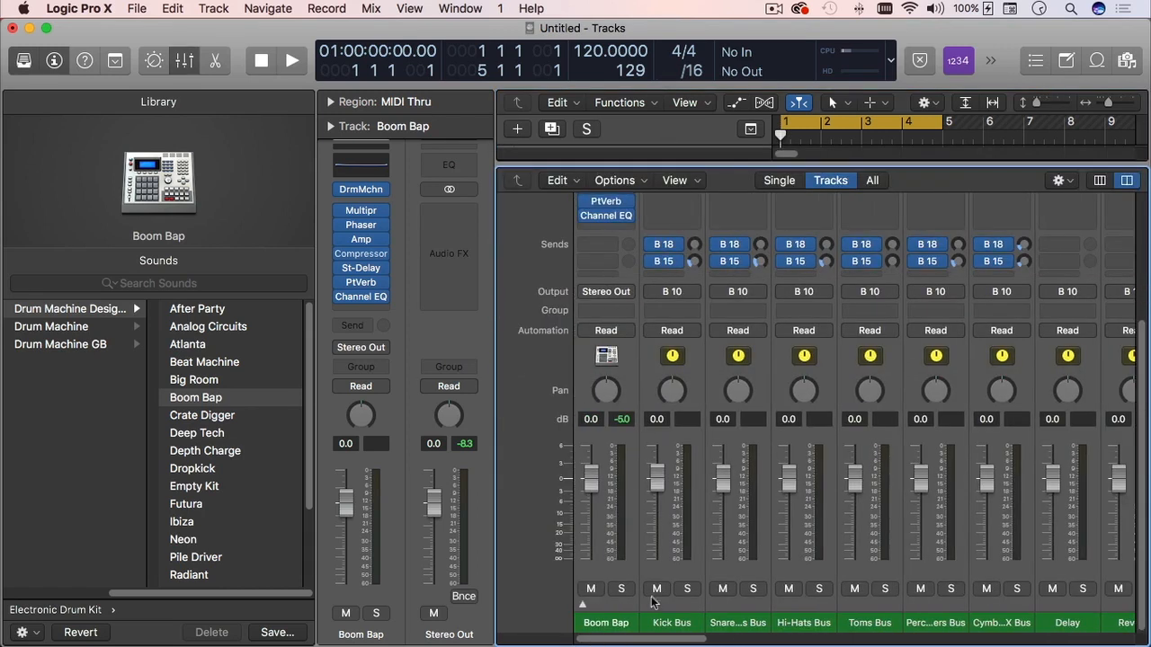
scroll(684, 330, "up", 5)
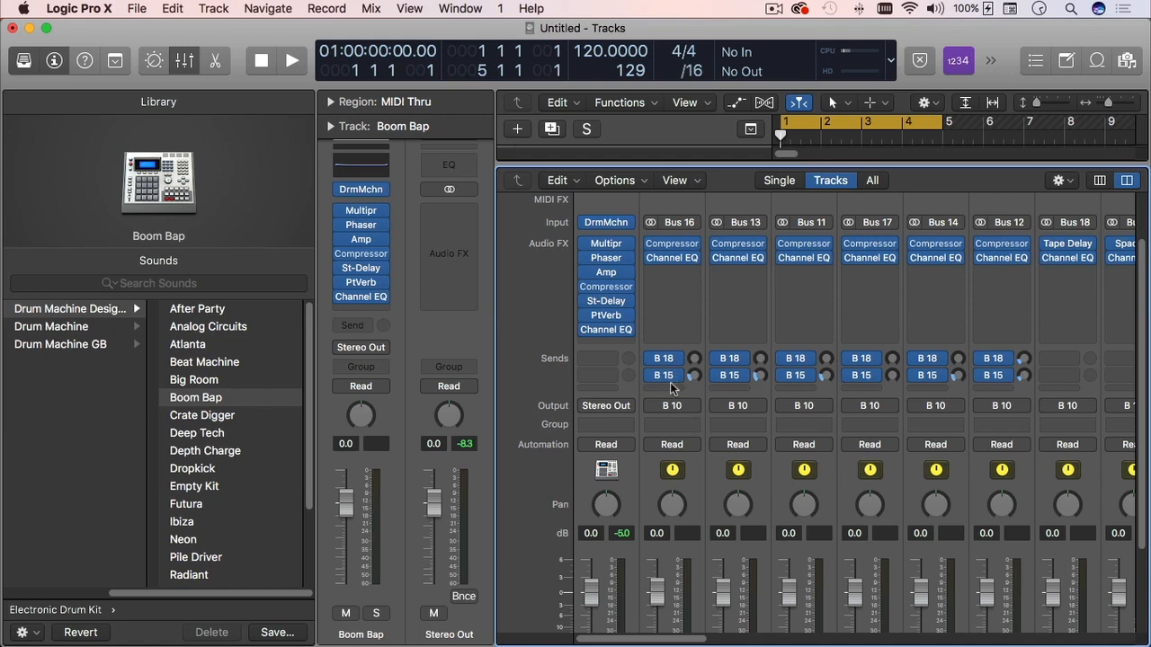
left_click_drag(701, 640, 1123, 641)
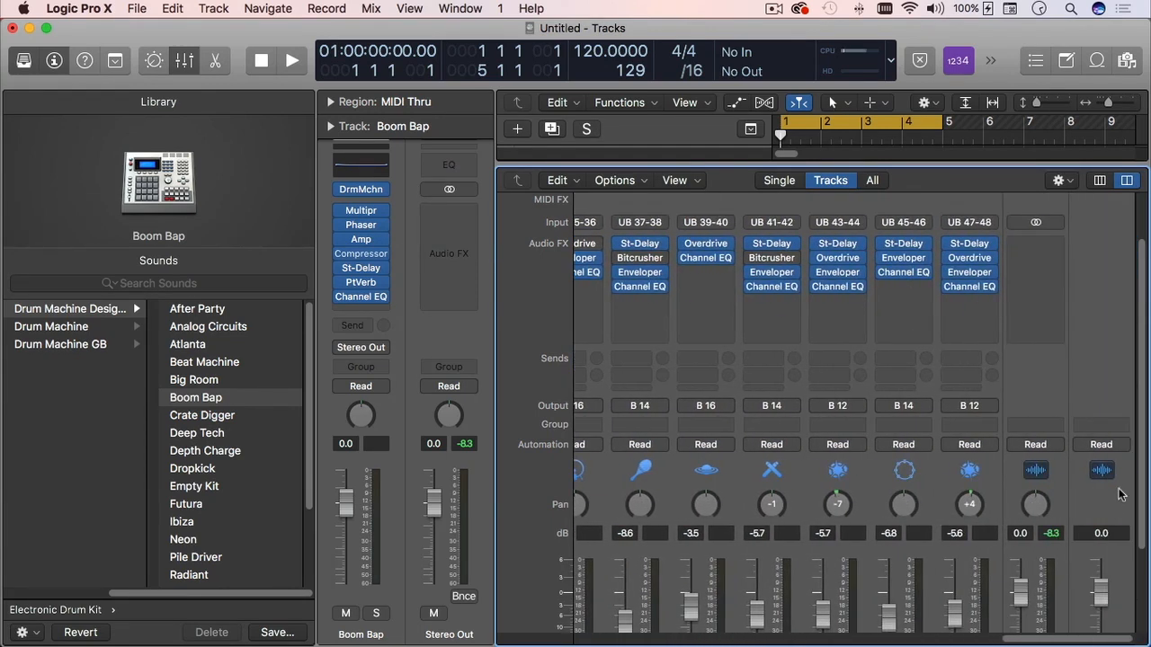
scroll(1110, 495, "down", 5)
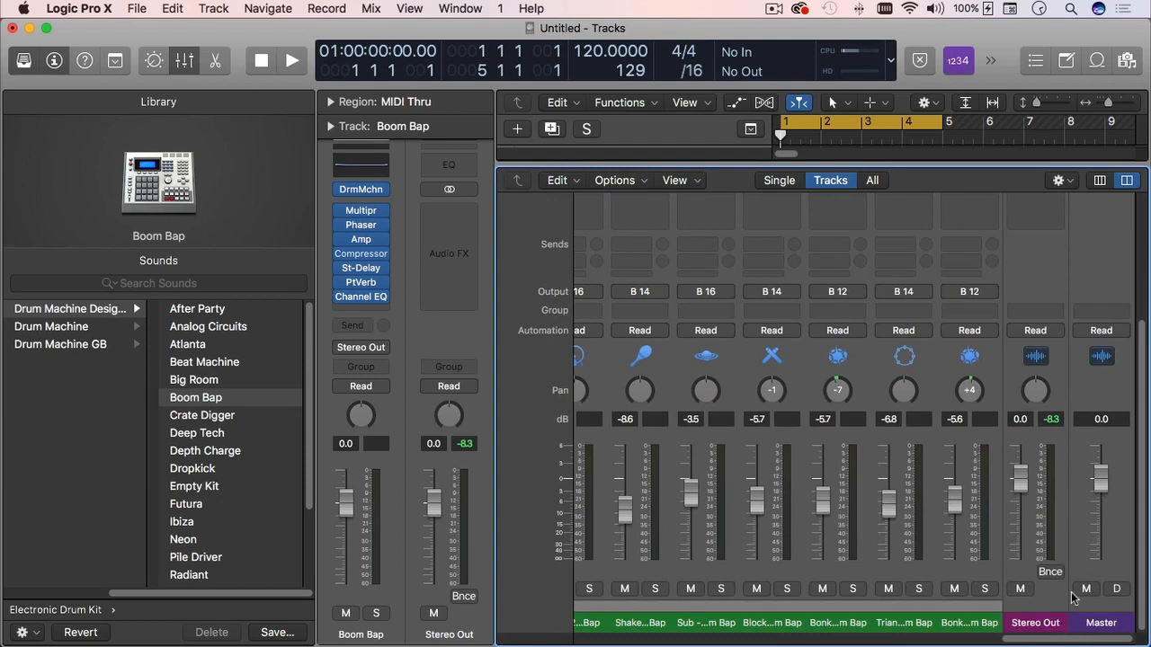
left_click_drag(1036, 641, 596, 641)
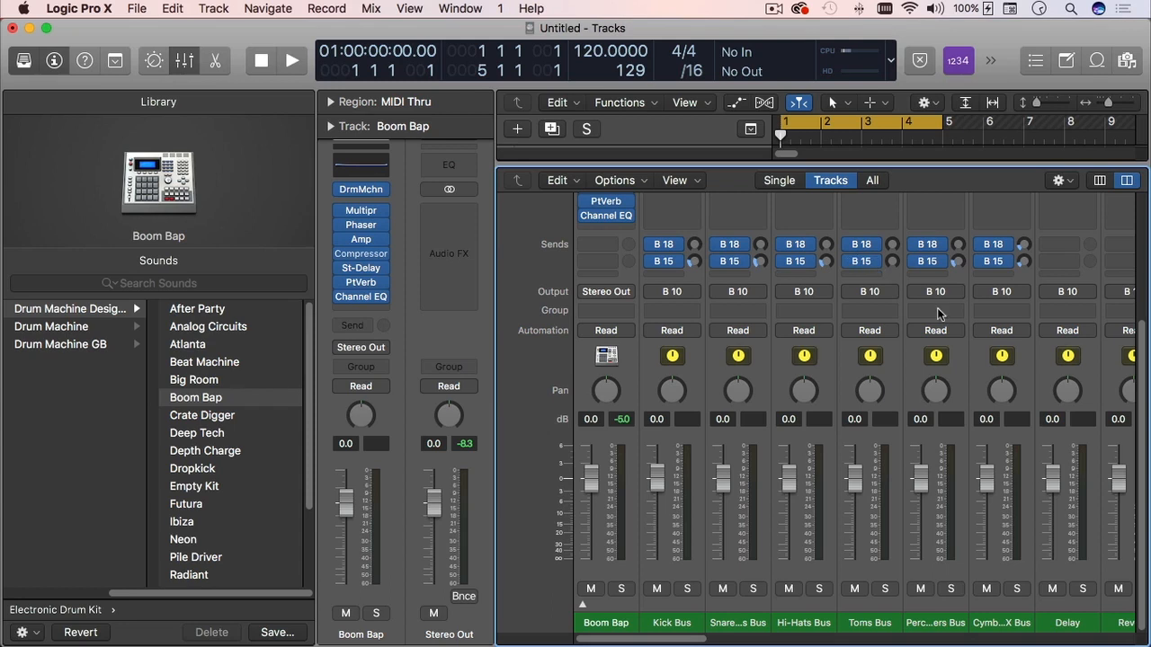
left_click_drag(683, 641, 815, 641)
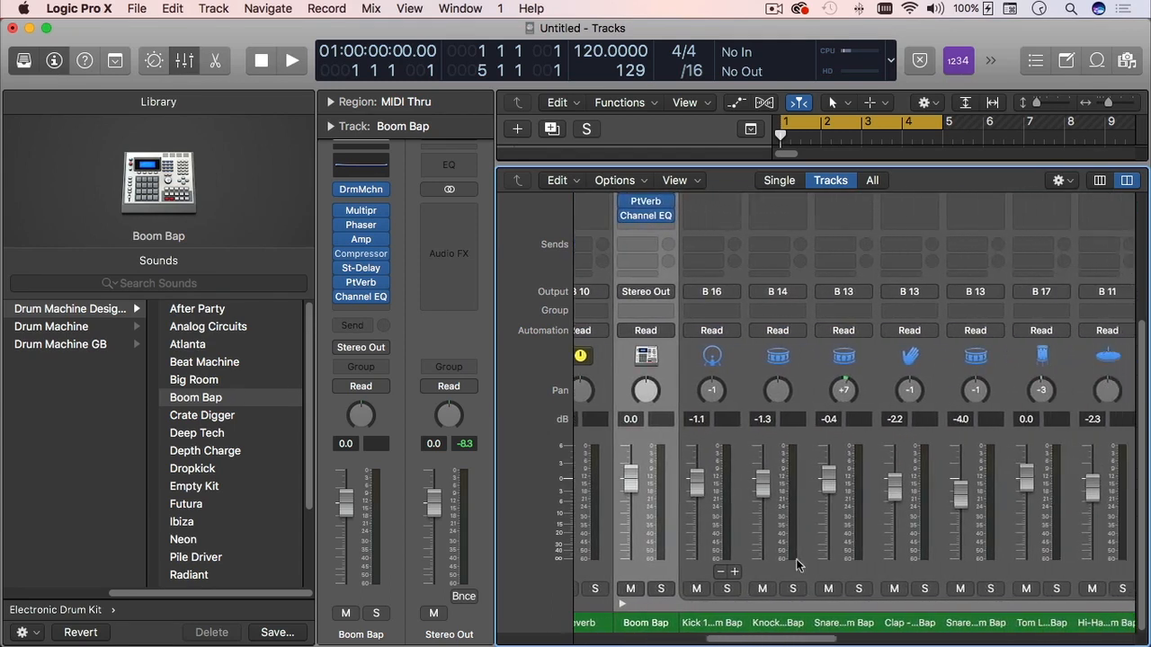
left_click_drag(789, 639, 1092, 639)
scroll(980, 392, "up", 5)
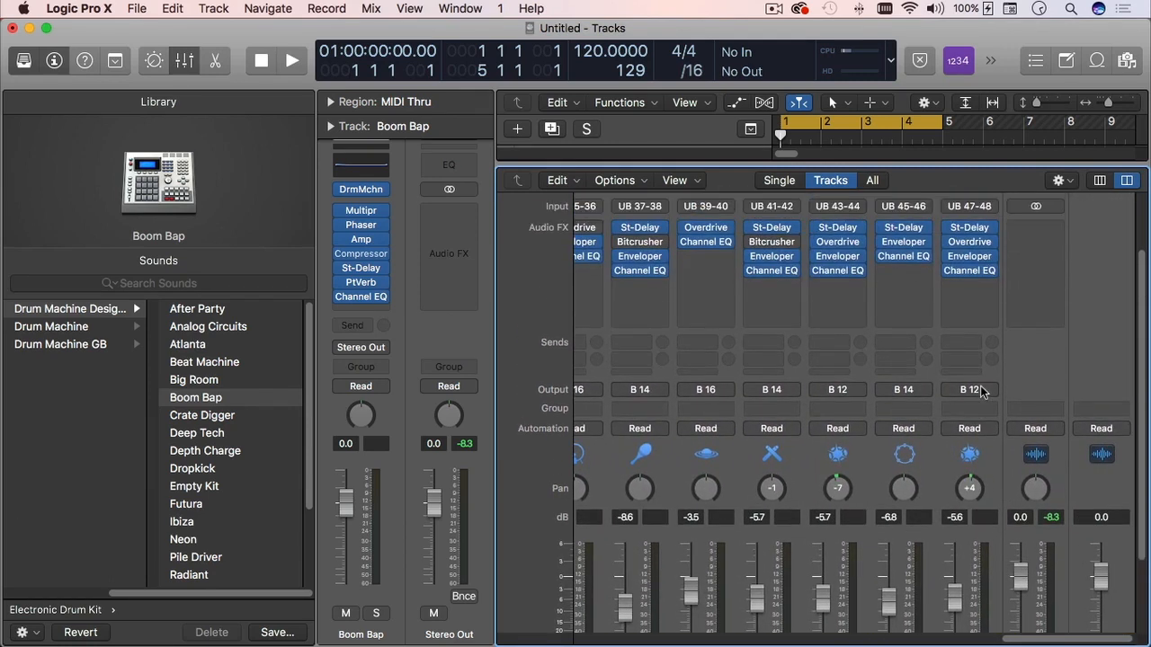
left_click_drag(1021, 639, 519, 637)
scroll(798, 445, "down", 2)
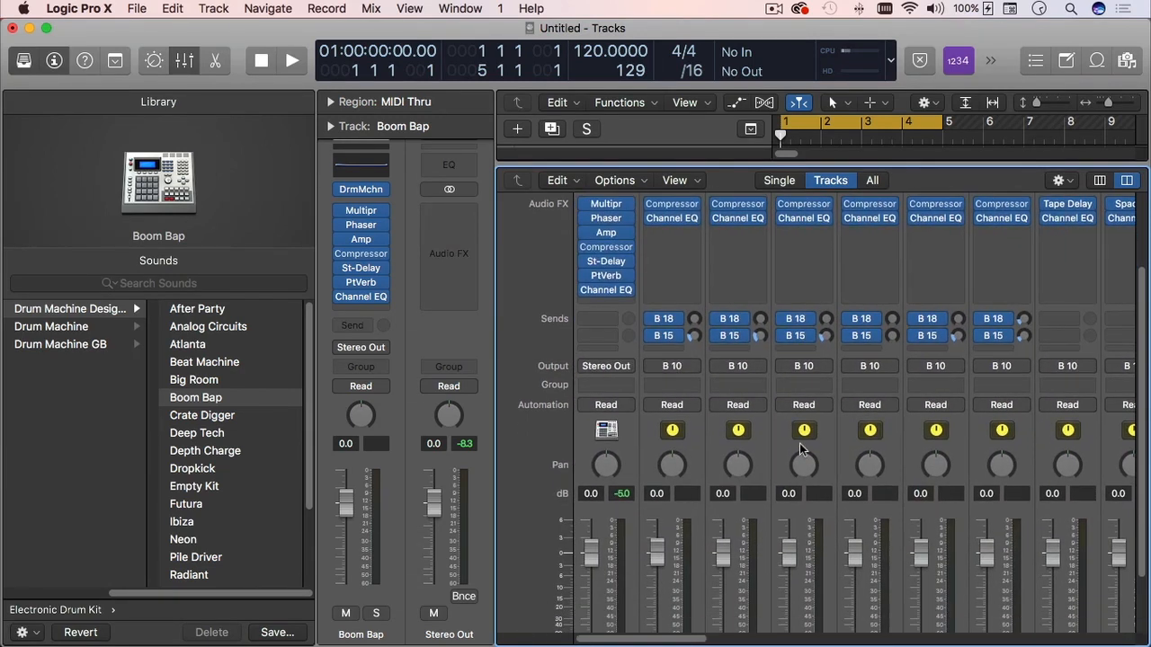
scroll(854, 427, "down", 6)
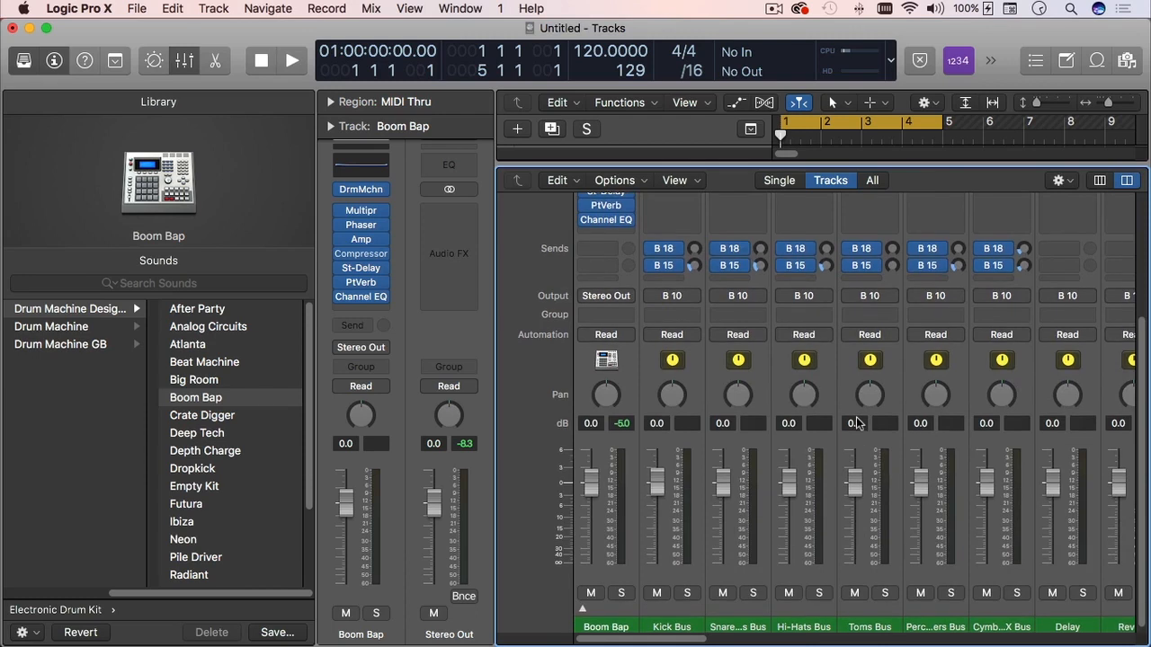
Hide the mixer and collapse the second Boom Bap track stack
key("x")
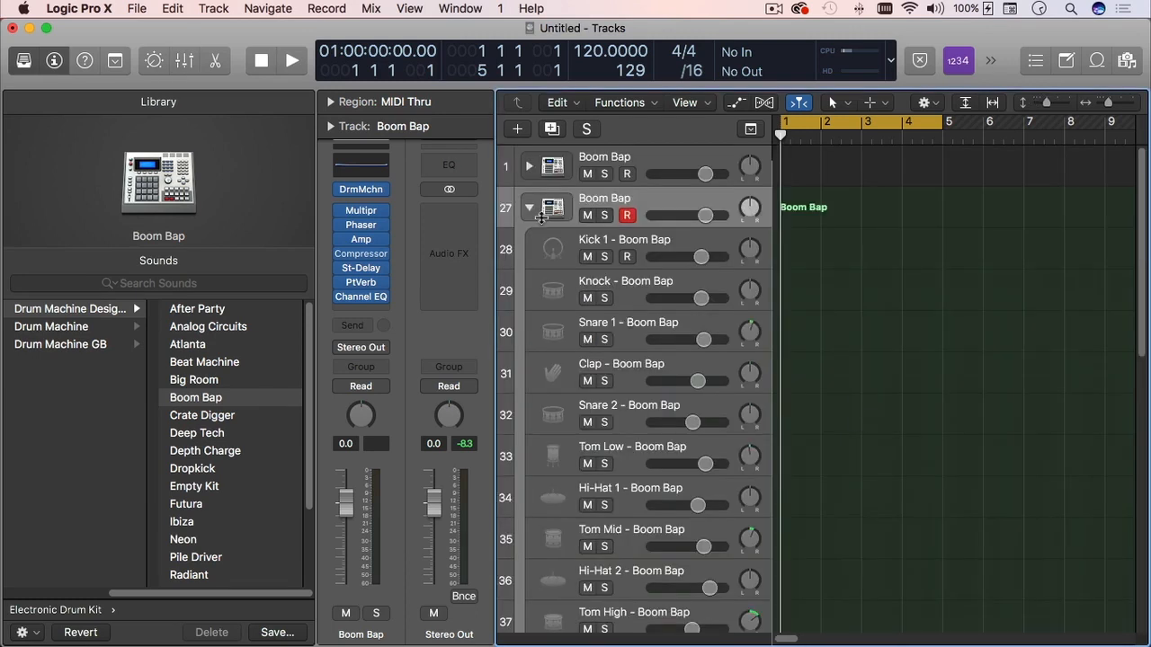
left_click(530, 207)
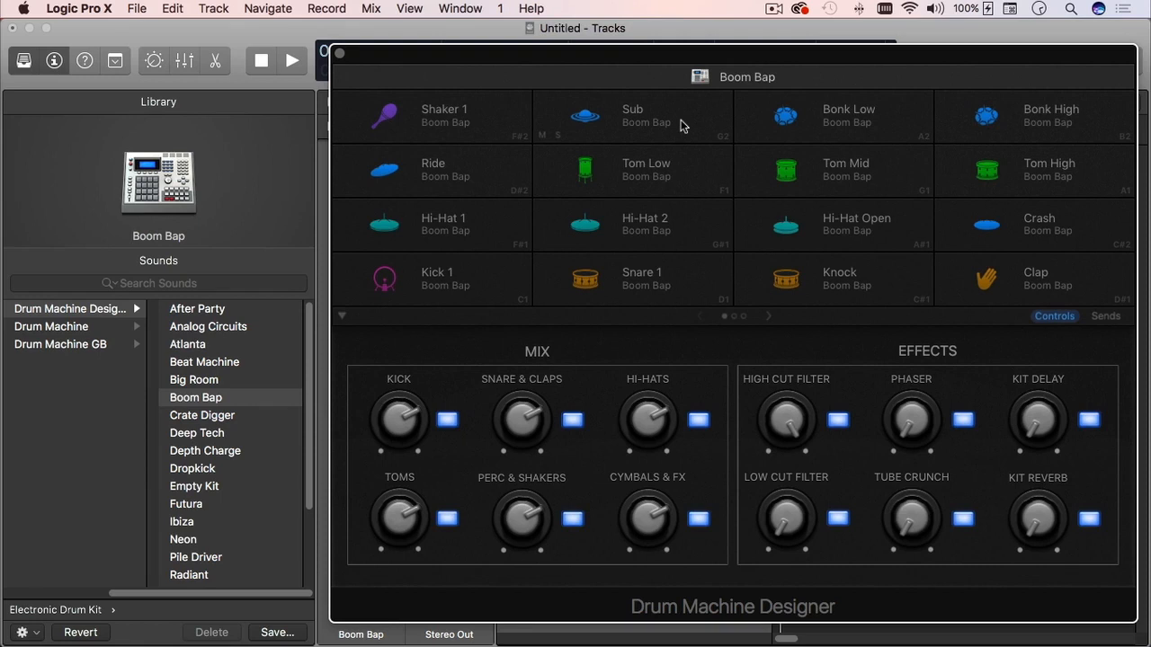
Look over the Boom Bap pads in Drum Machine Designer, view the second page of pads and return to the first
left_click(523, 306)
left_click(627, 265)
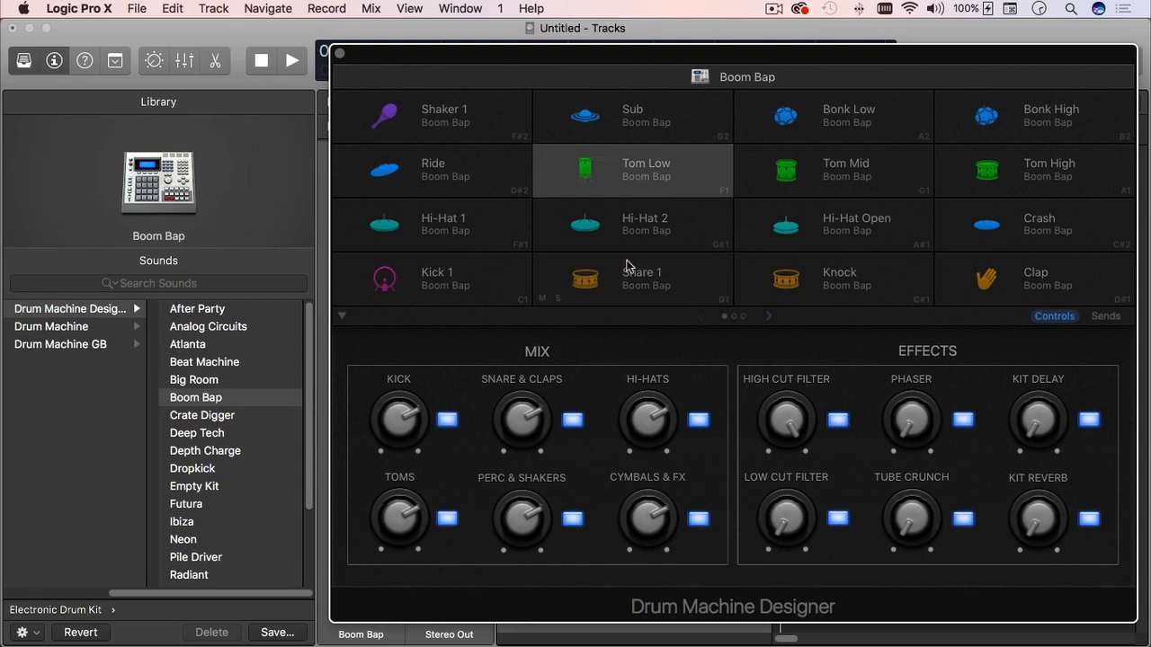
left_click(771, 317)
left_click(770, 317)
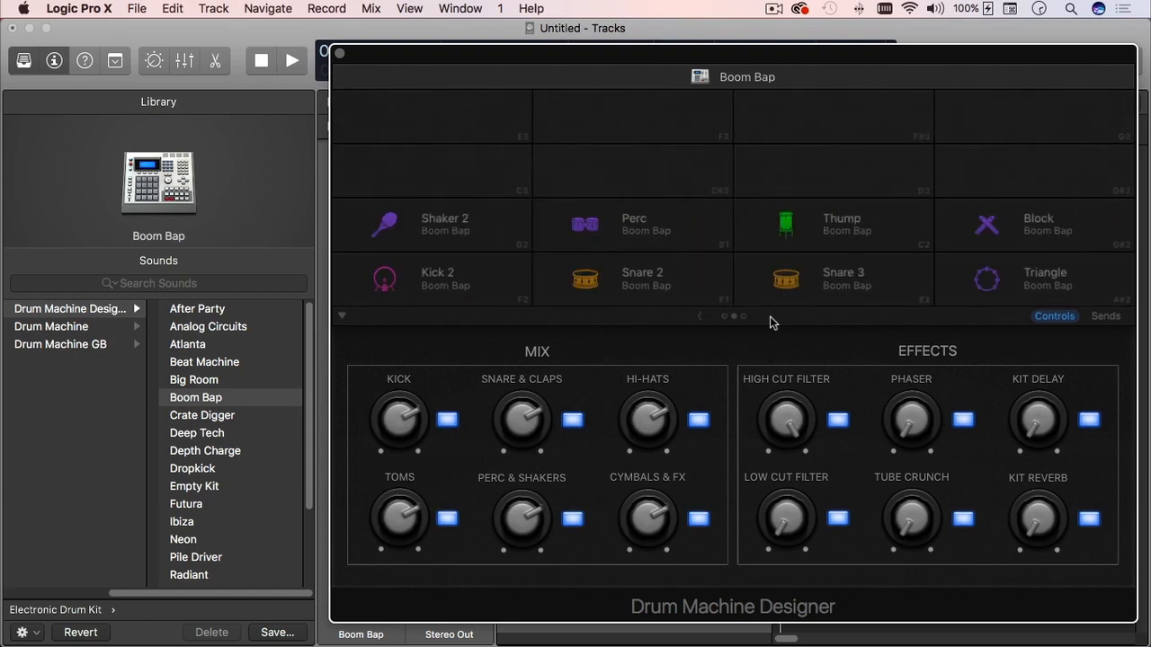
left_click(701, 316)
left_click(701, 316)
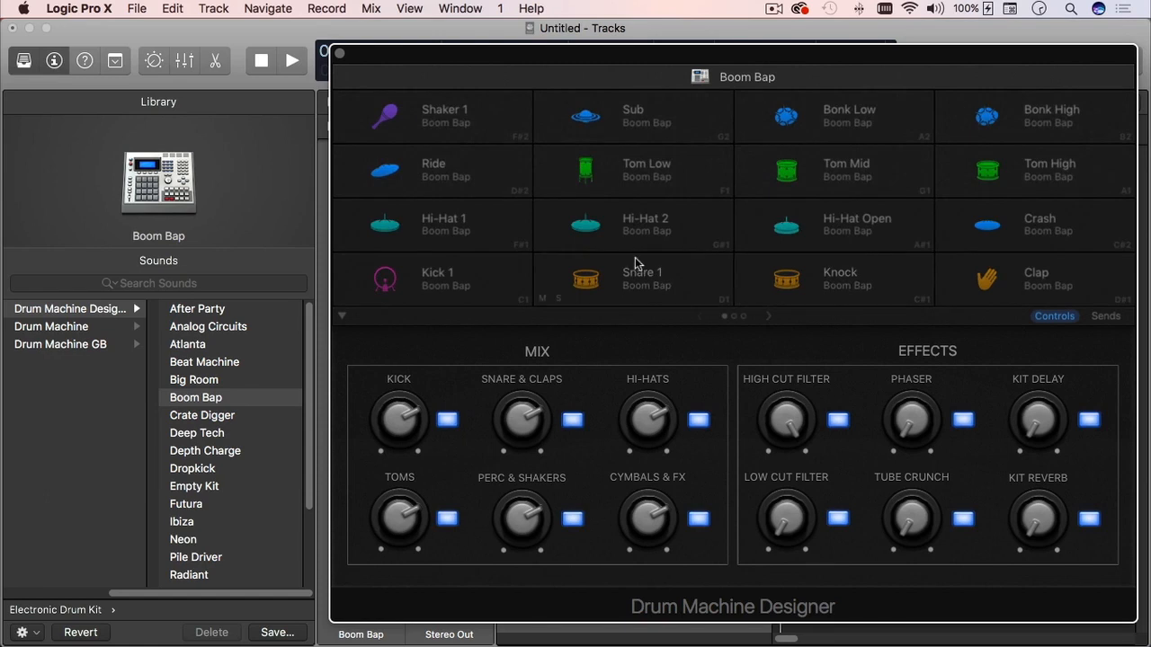
Rearrange the pads by moving Snare 1 to the Hi-Hat Open position and back to its place beside Kick 1
left_click_drag(675, 285, 873, 231)
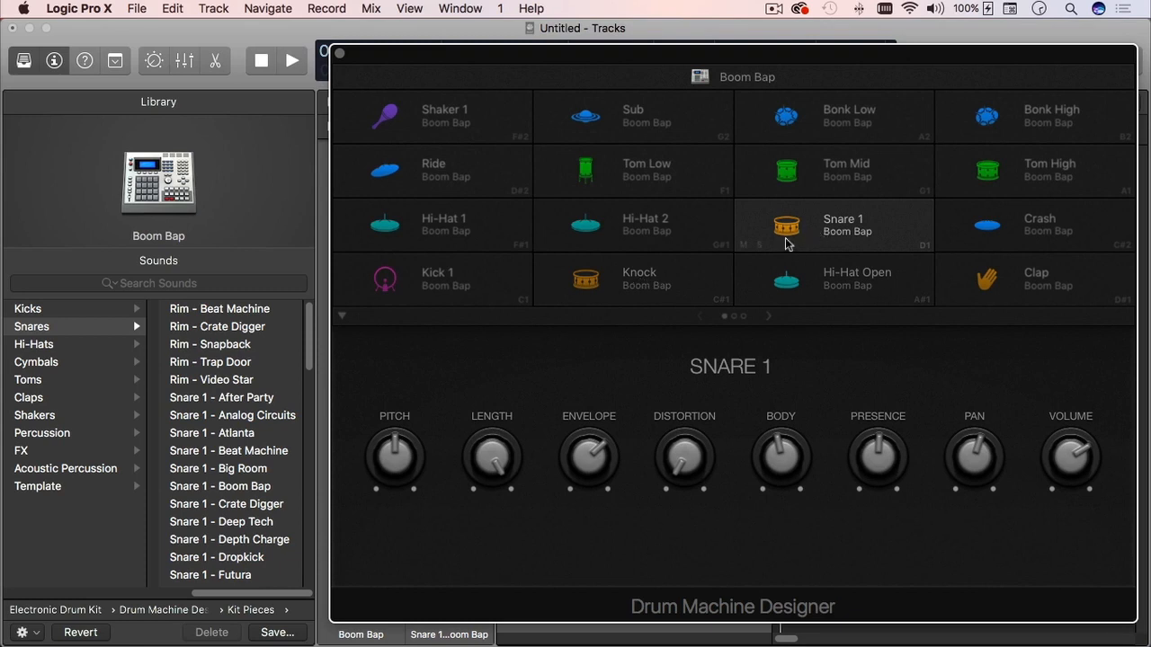
left_click_drag(824, 224, 660, 277)
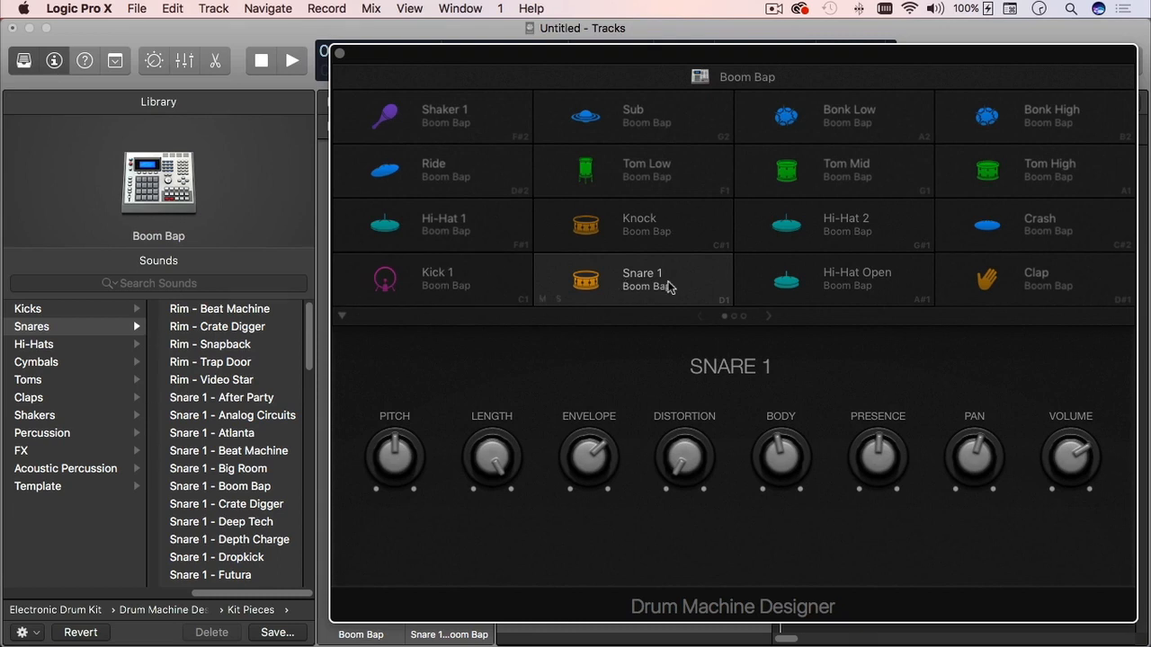
Compare the sound controls of the Kick 1 and Snare 1 pads, ending with Kick 1 selected
left_click(485, 293)
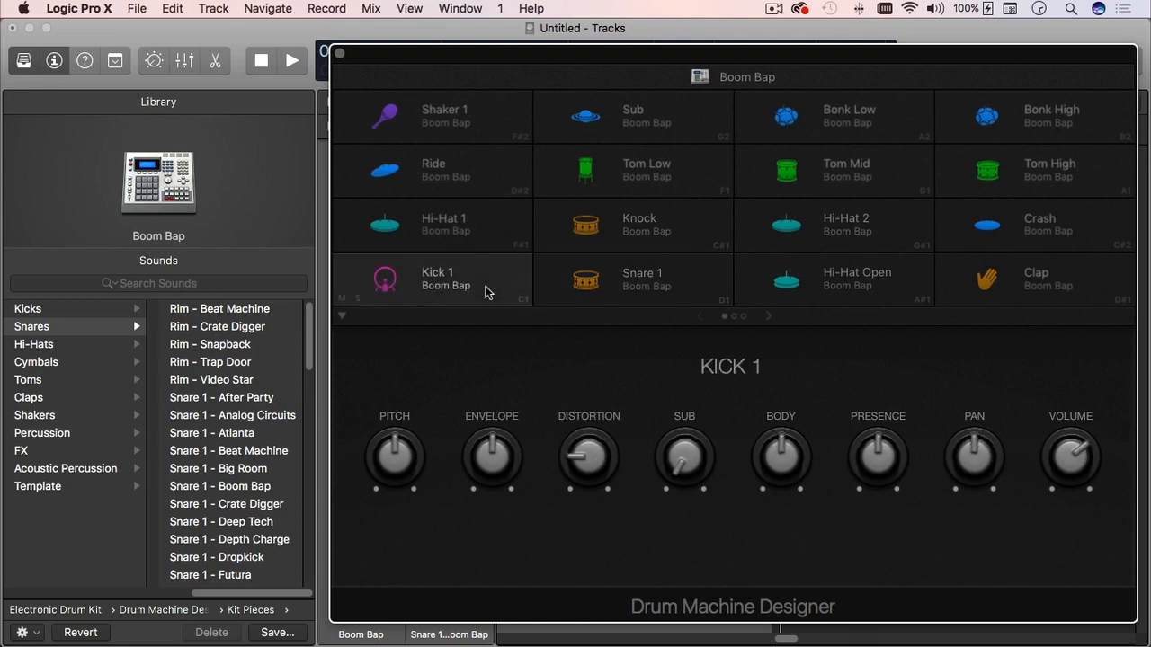
left_click(657, 279)
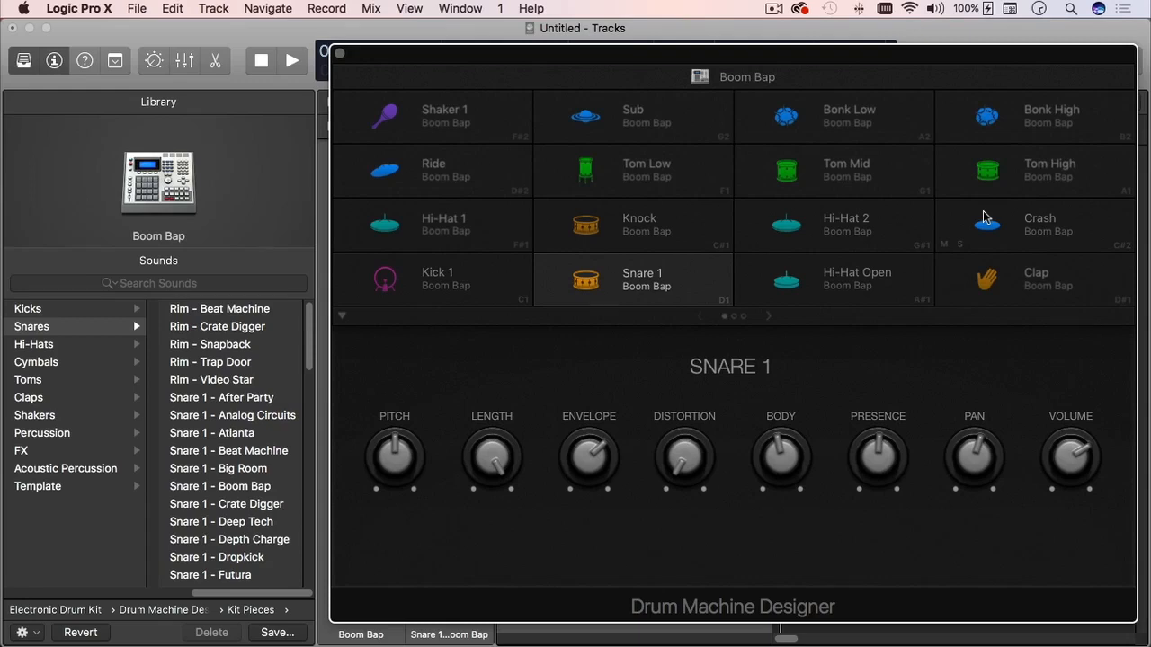
left_click(482, 285)
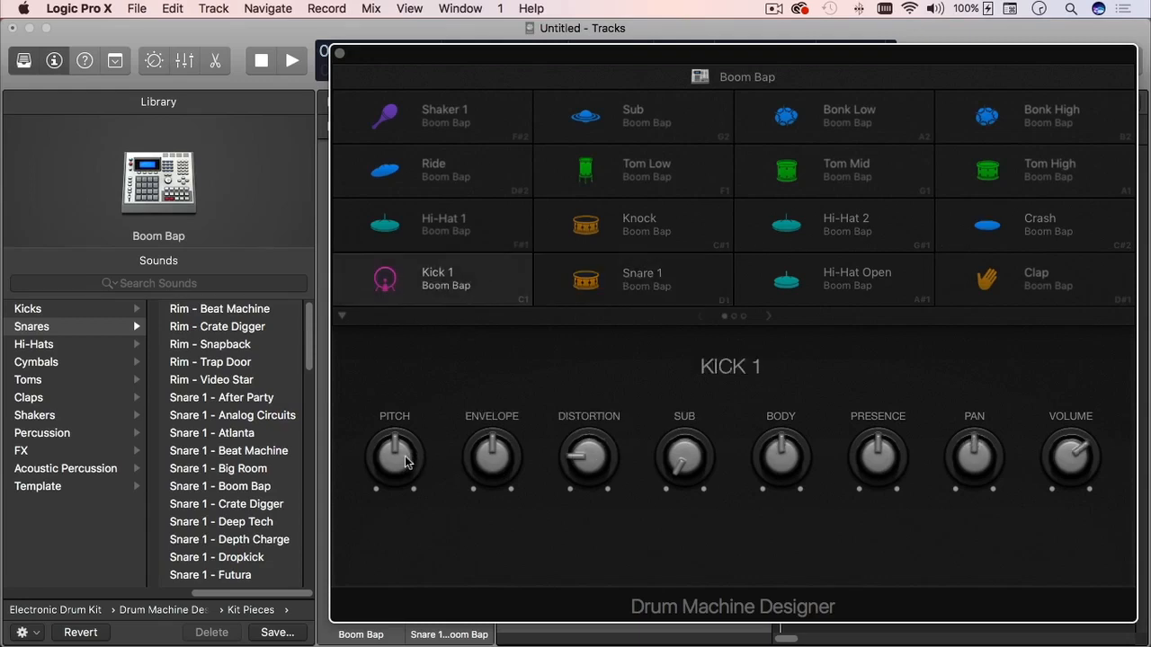
Try Kick 1's pitch at F#2 and at E3, and return it to its centre setting
left_click_drag(405, 462, 398, 483)
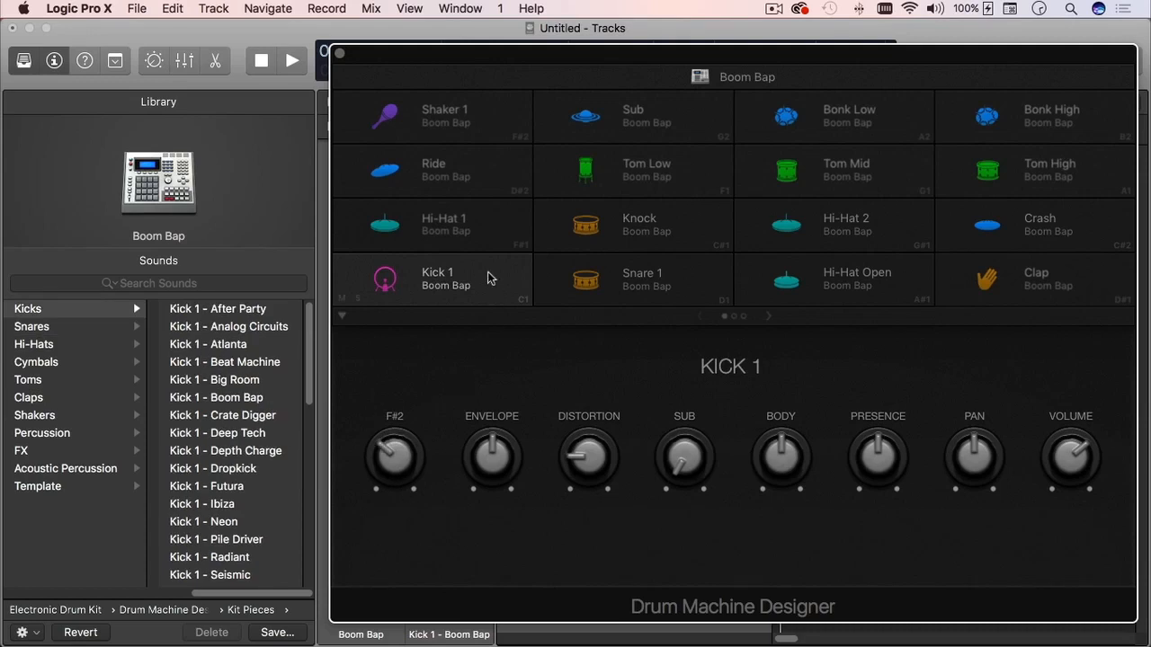
left_click_drag(401, 458, 430, 403)
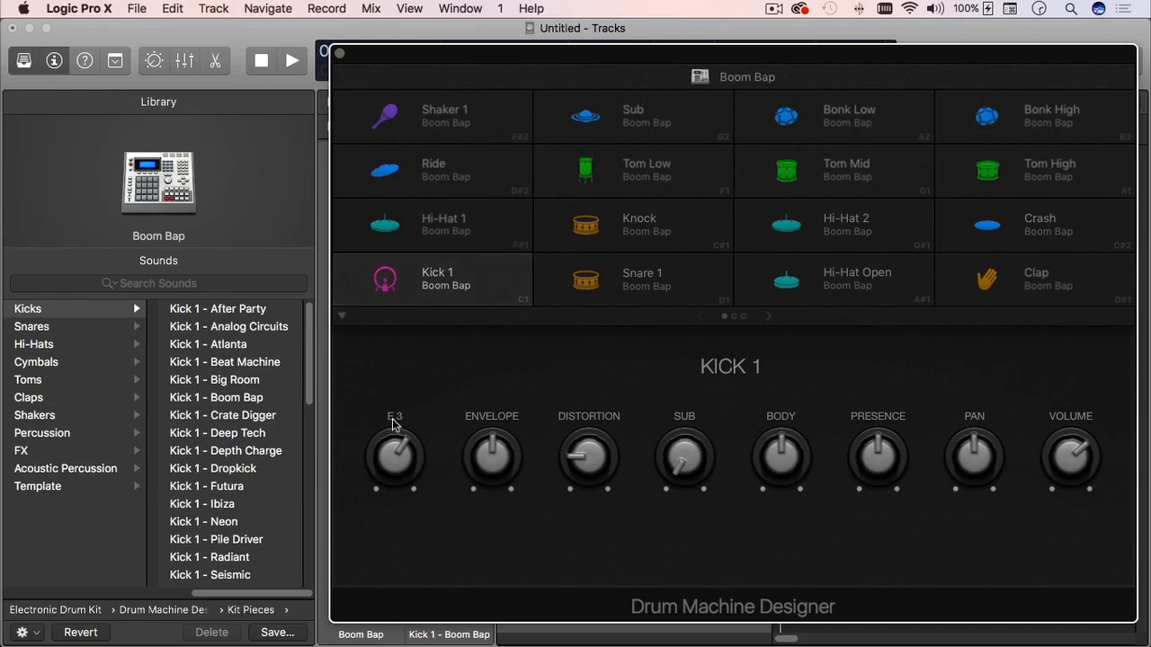
left_click_drag(394, 449, 393, 481)
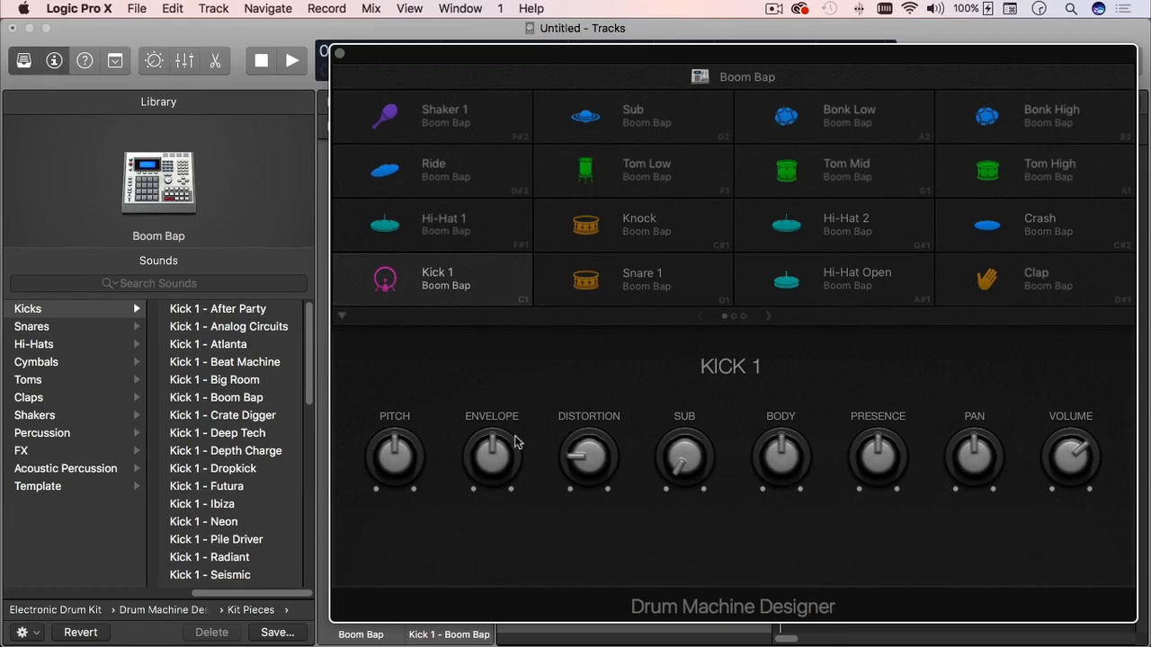
Try Kick 1's envelope, raise its distortion and sub slightly, lower its body a little, and set its presence to +2.5 dB
mouse_move(500, 466)
left_mouse_down()
mouse_move(503, 430)
mouse_move(498, 474)
left_mouse_up()
left_click_drag(589, 446, 591, 437)
left_click_drag(685, 451, 686, 441)
left_click_drag(793, 458, 800, 466)
left_click_drag(873, 463, 878, 450)
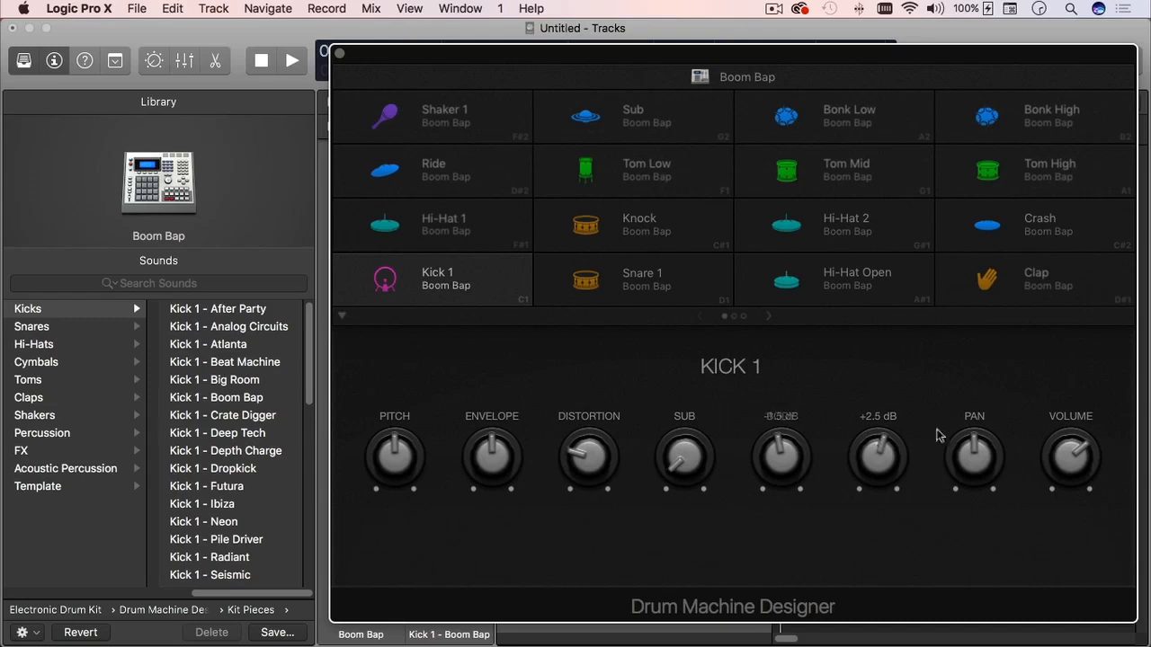